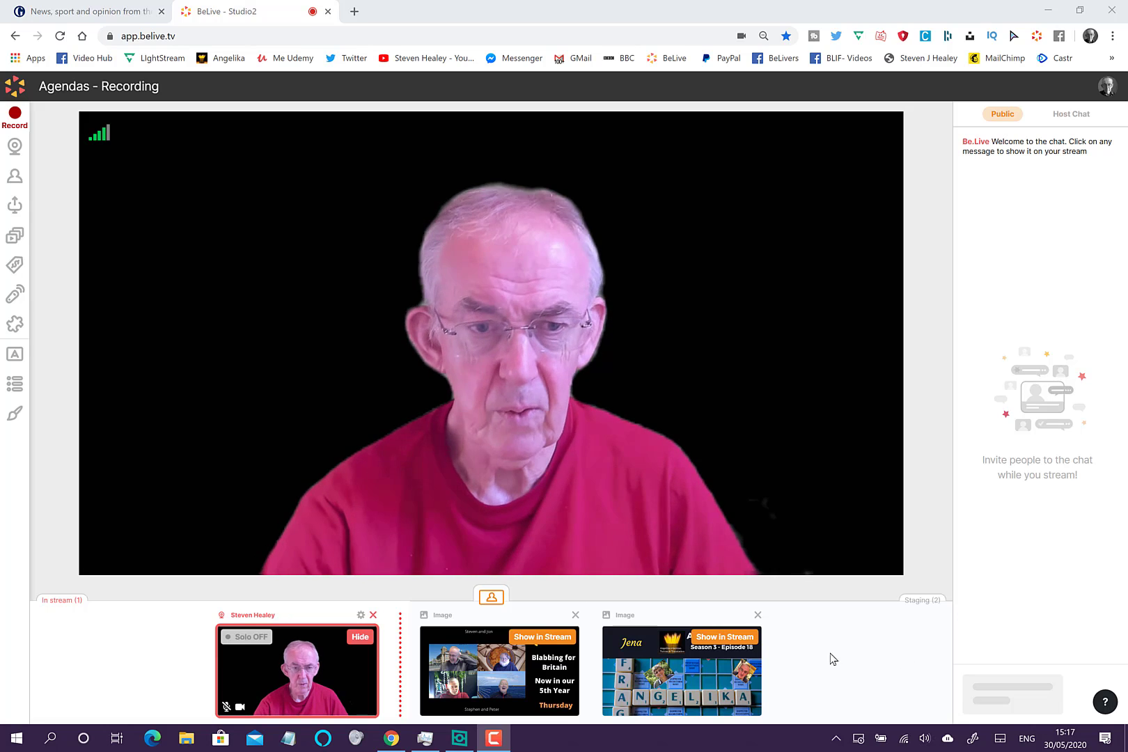
left_click(16, 407)
left_click(14, 415)
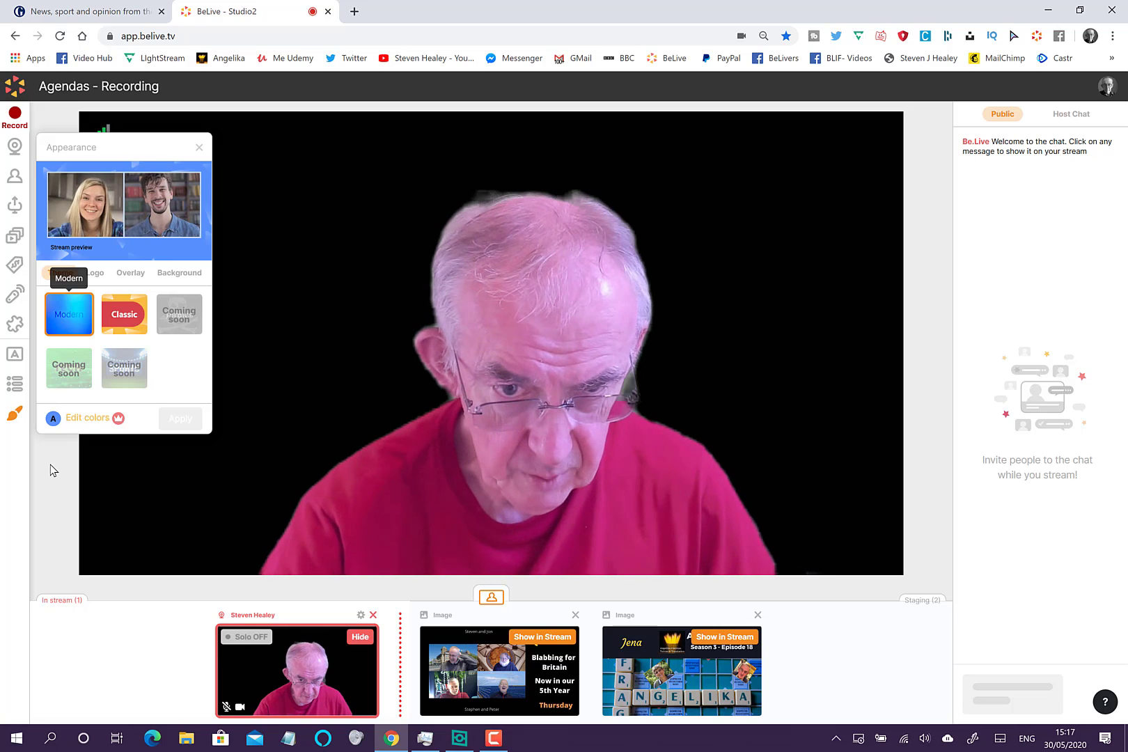
left_click(32, 392)
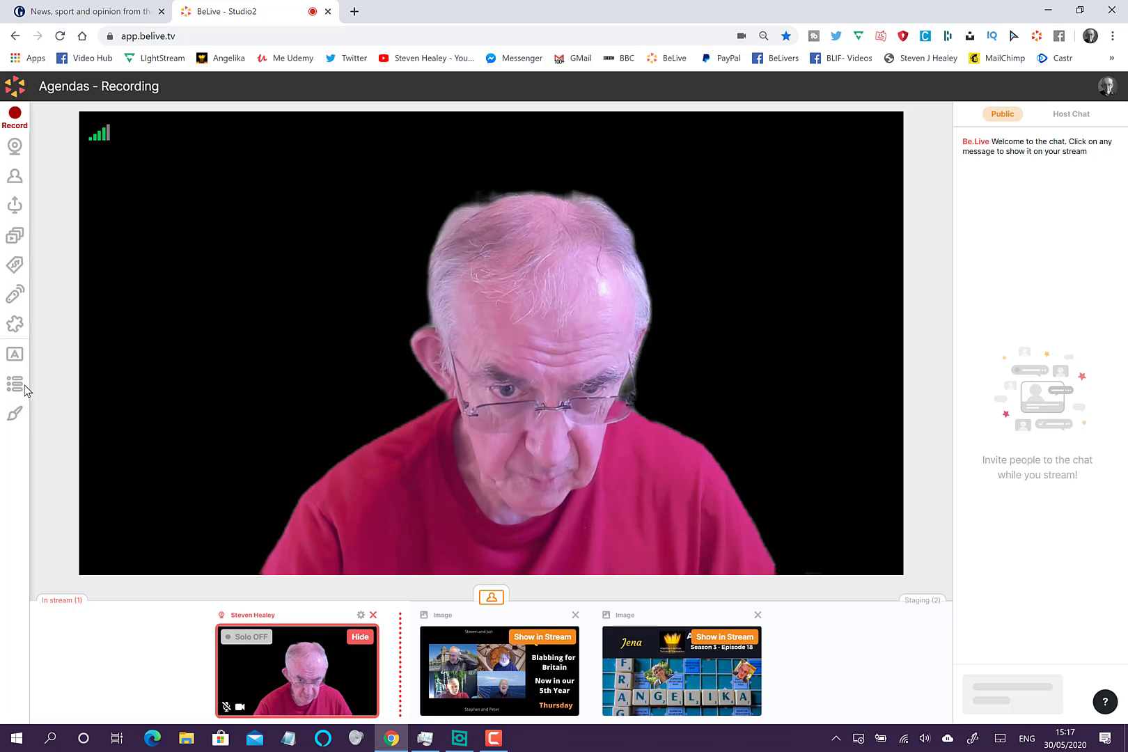
- Show the "Welcome to the Show" item of the AA Season 3 Episode 18 agenda in the stream
left_click(17, 386)
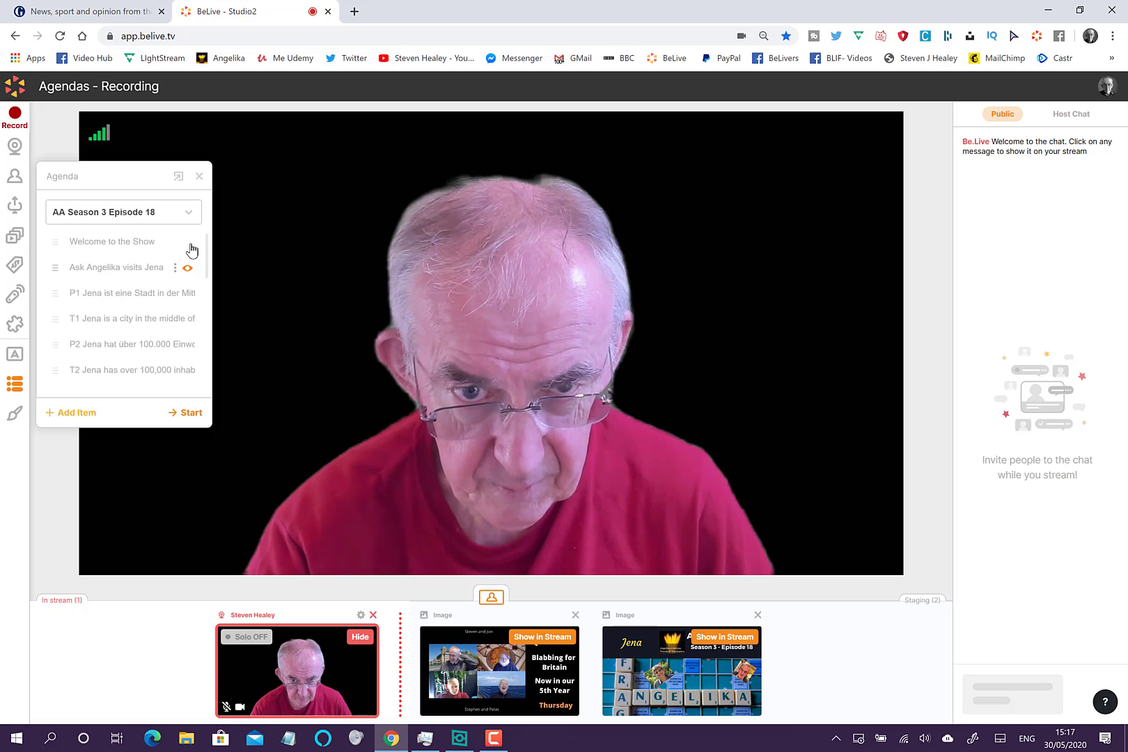
mouse_move(191, 248)
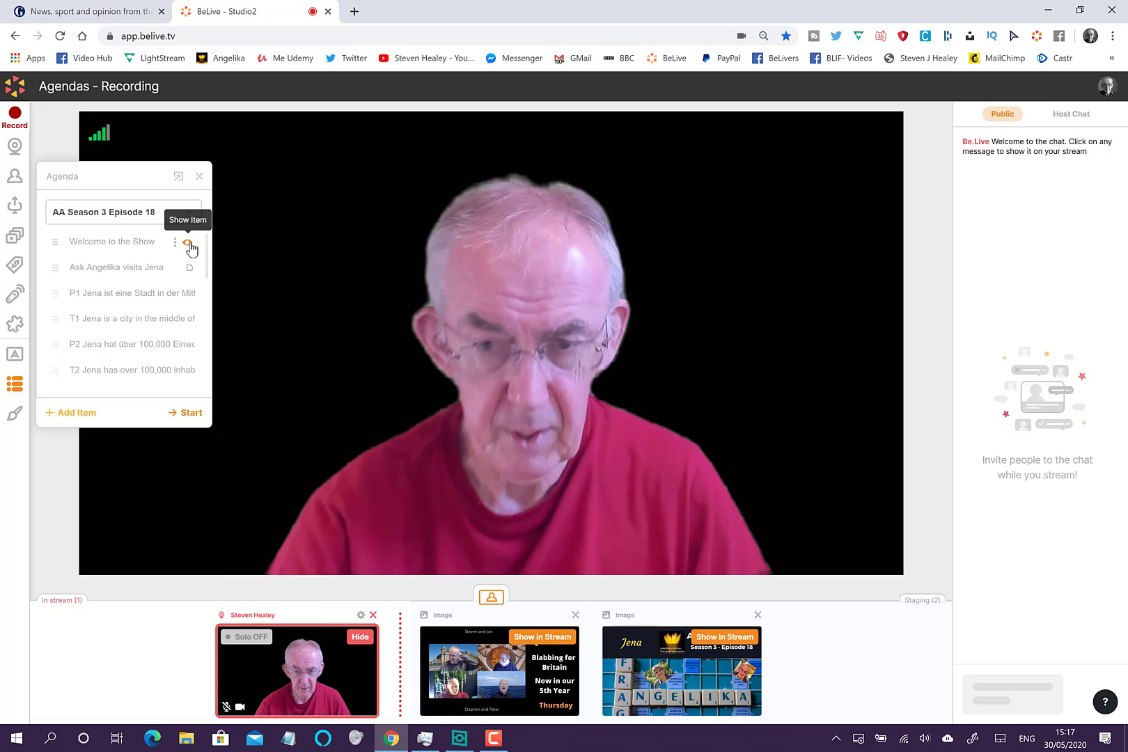
left_click(189, 245)
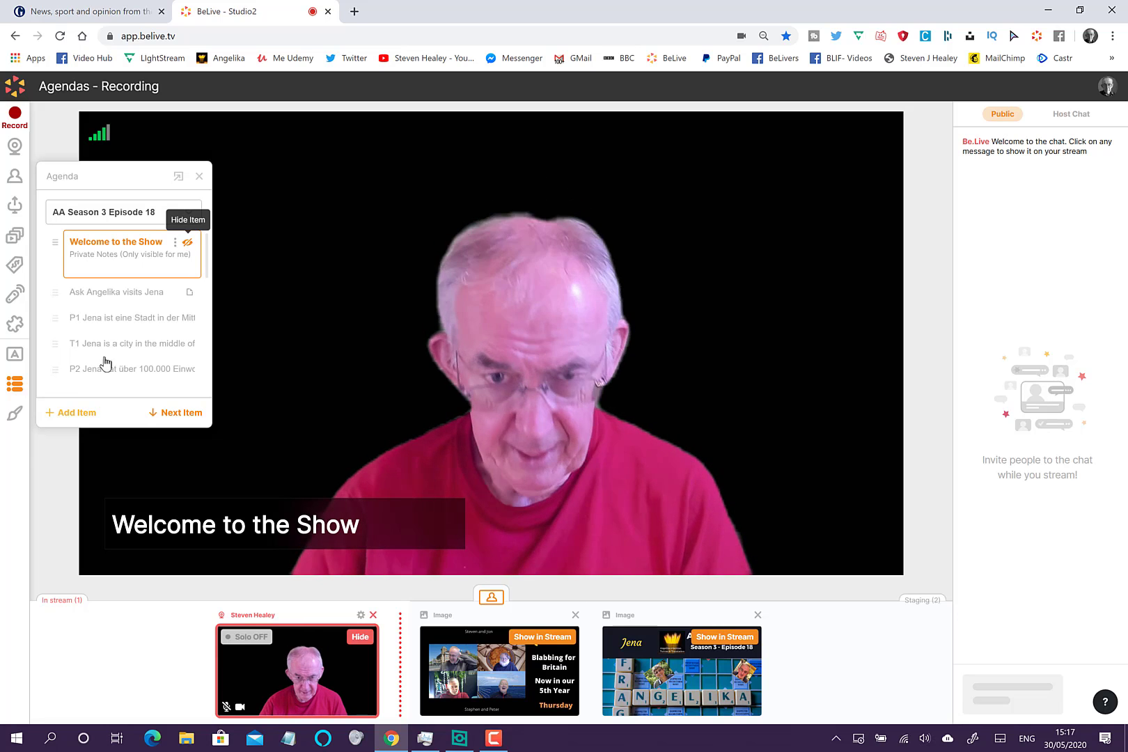
- Apply the Classic theme to the stream, and switch the theme back to Modern
left_click(15, 416)
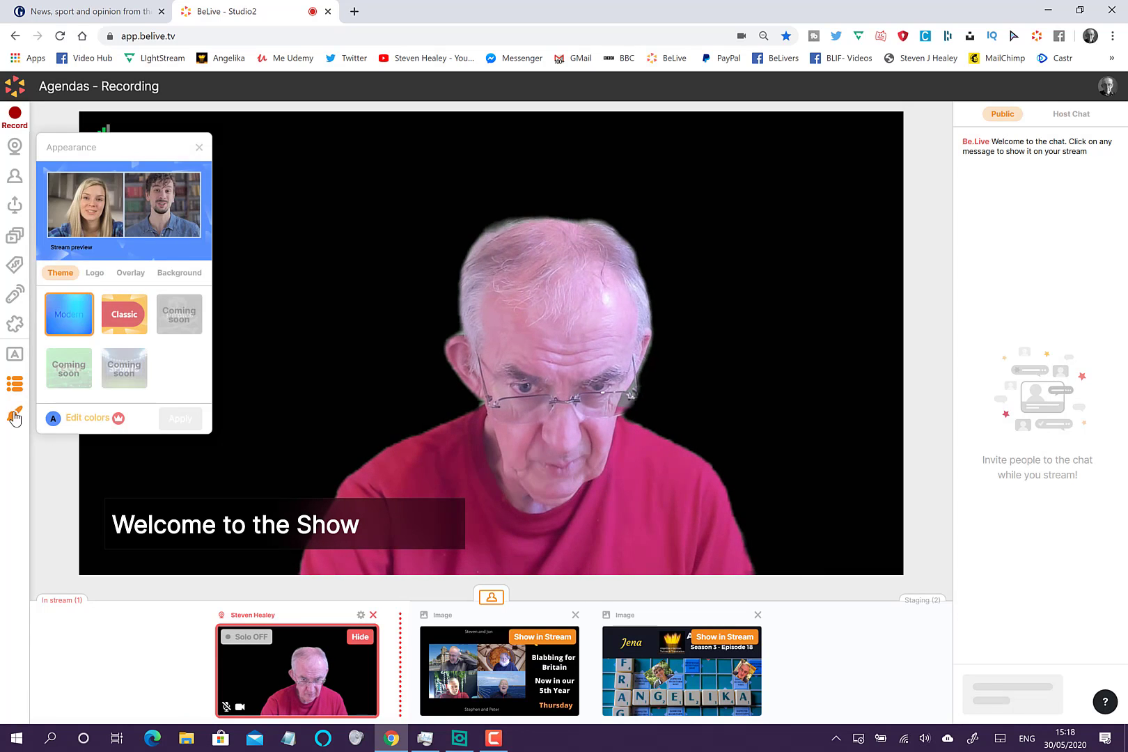
left_click(117, 319)
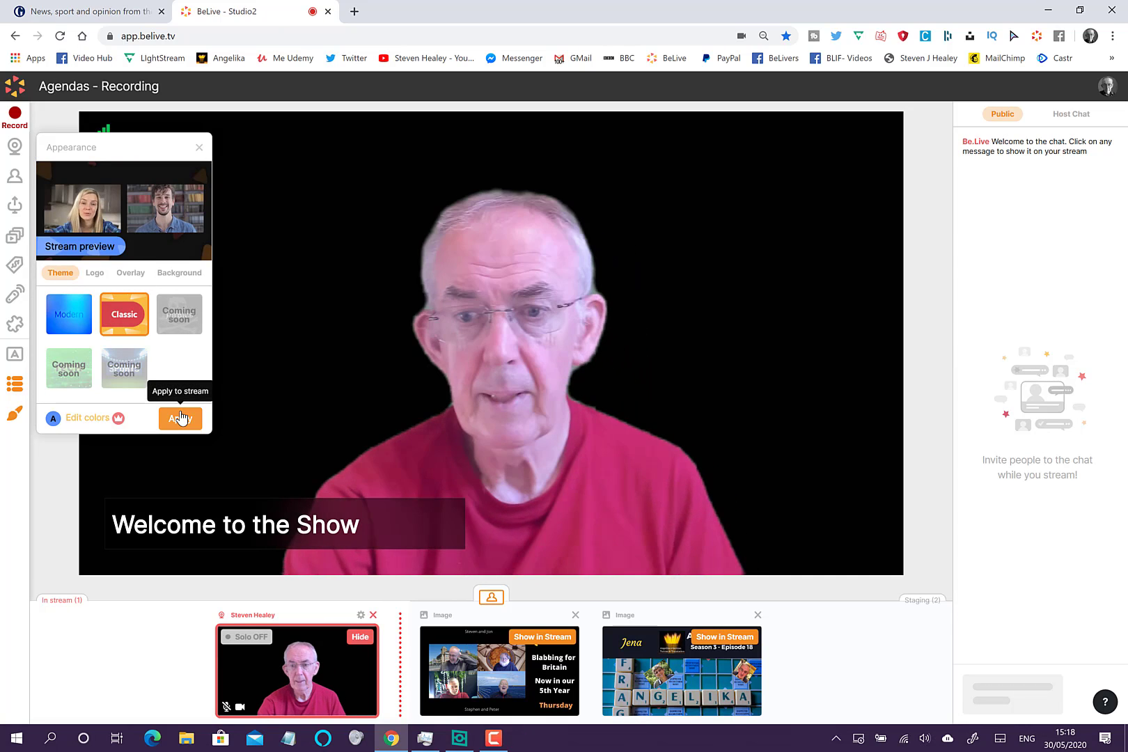
left_click(181, 417)
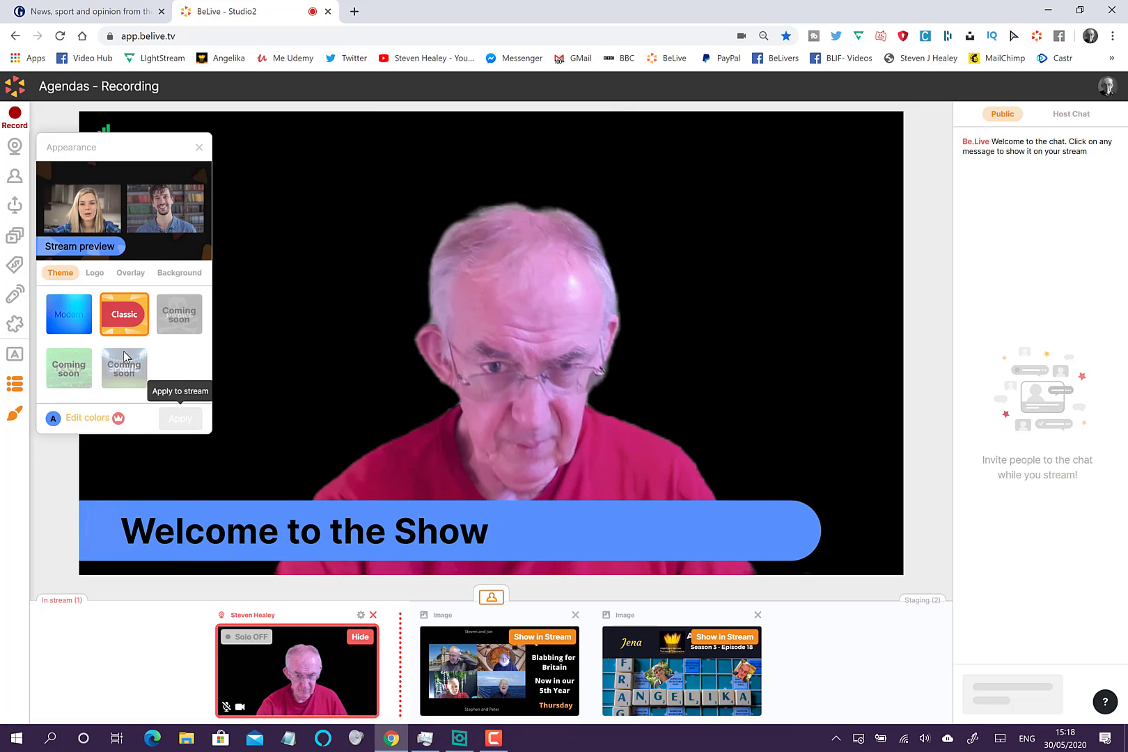
left_click(69, 314)
left_click(199, 420)
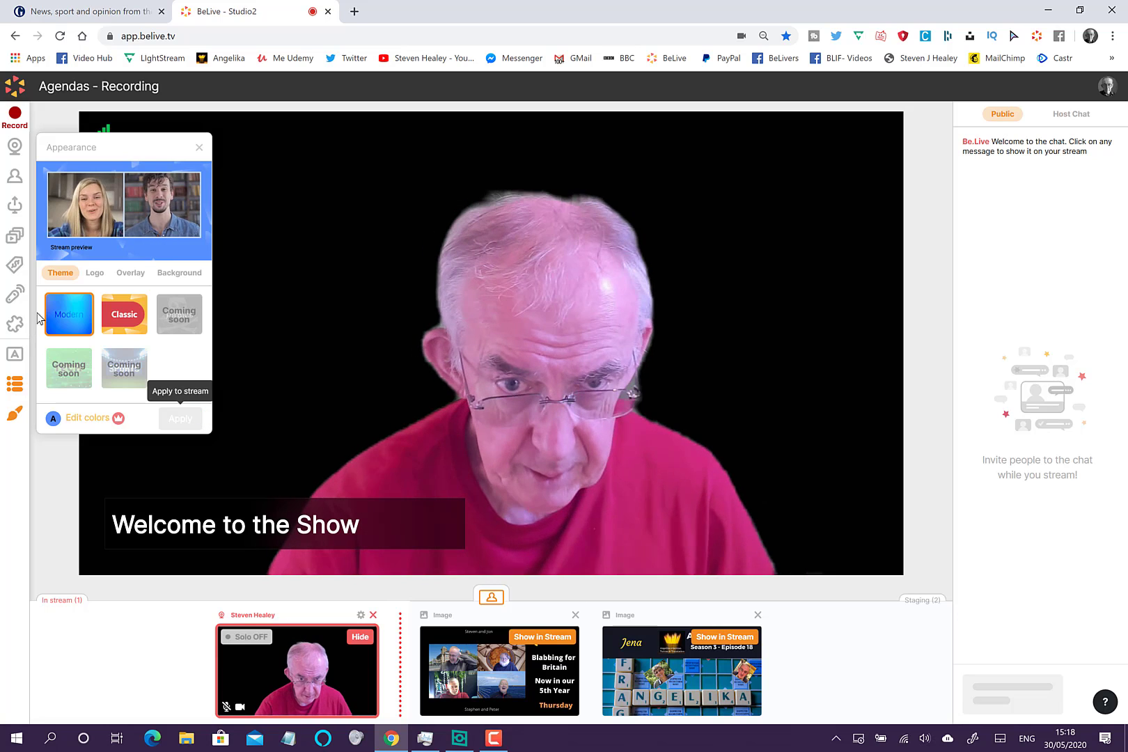
- Apply the InVideo logo to the stream
left_click(101, 277)
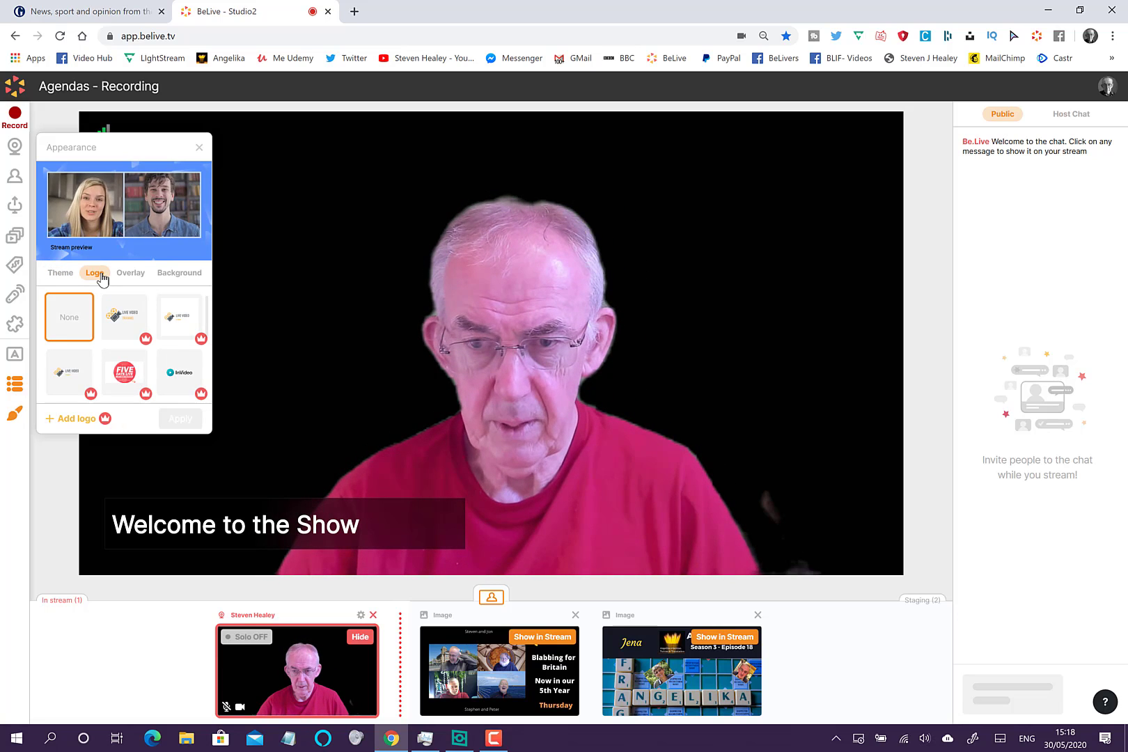
left_click(191, 379)
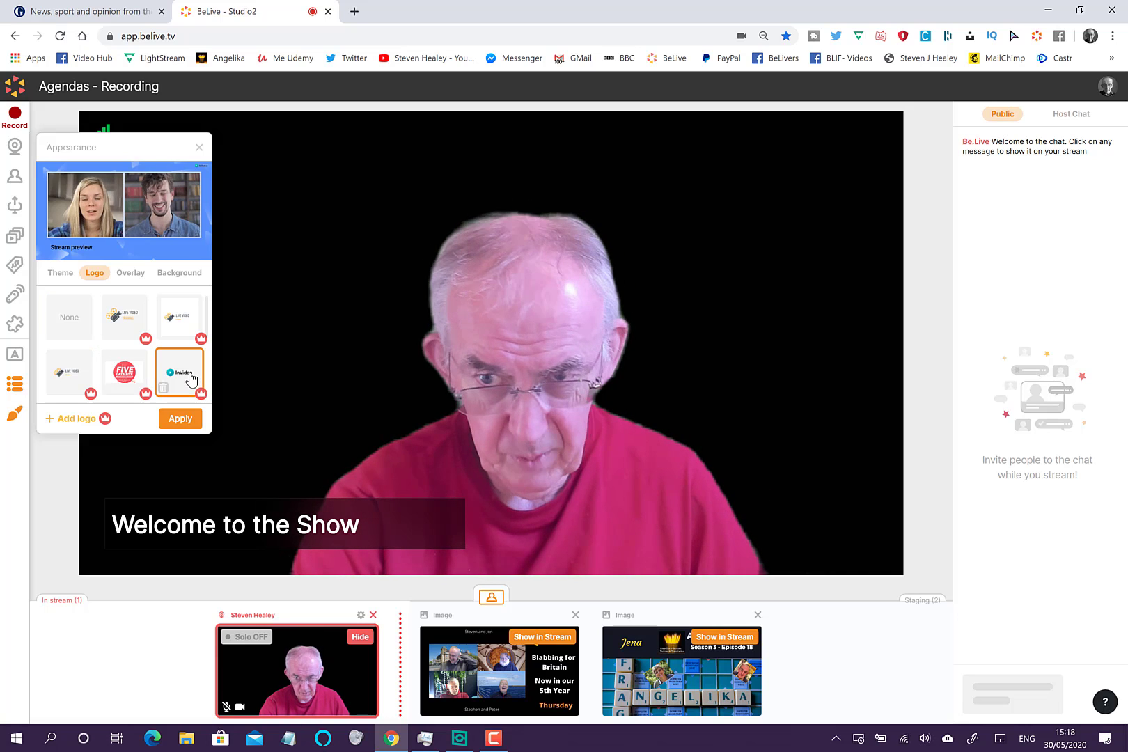
left_click(180, 419)
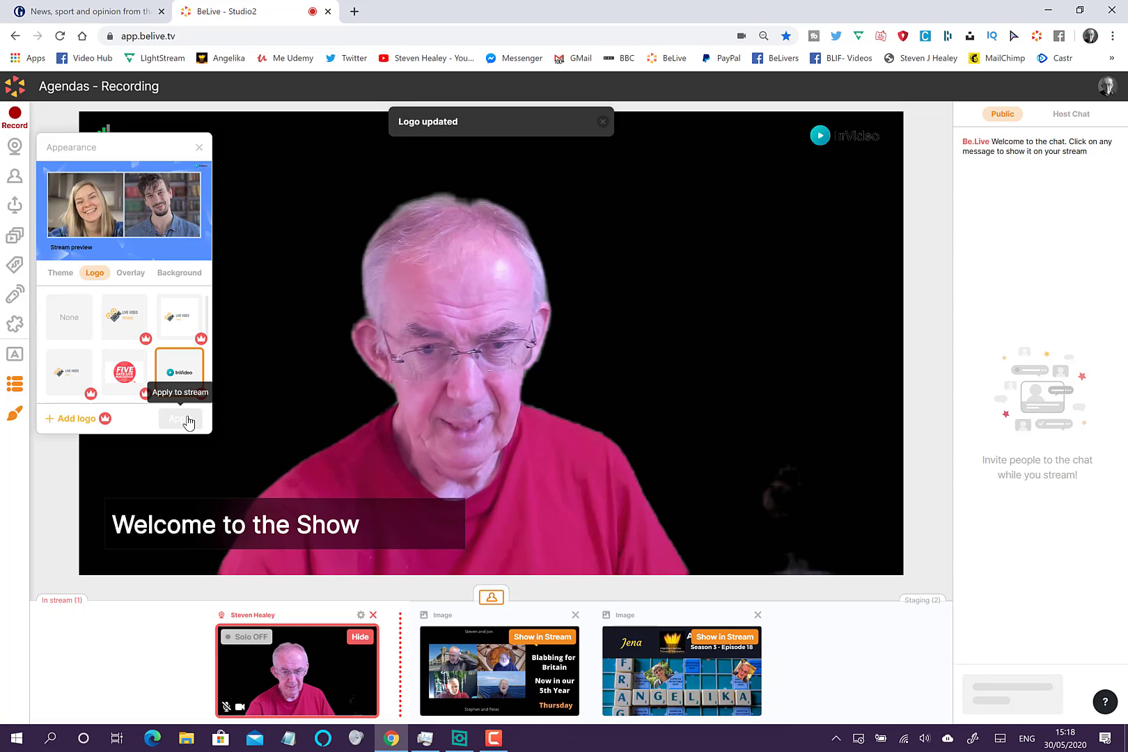
- Change the stream logo to the ring of red and orange triangles, followed by the Live Video Hub logo
scroll(175, 386, "down", 3)
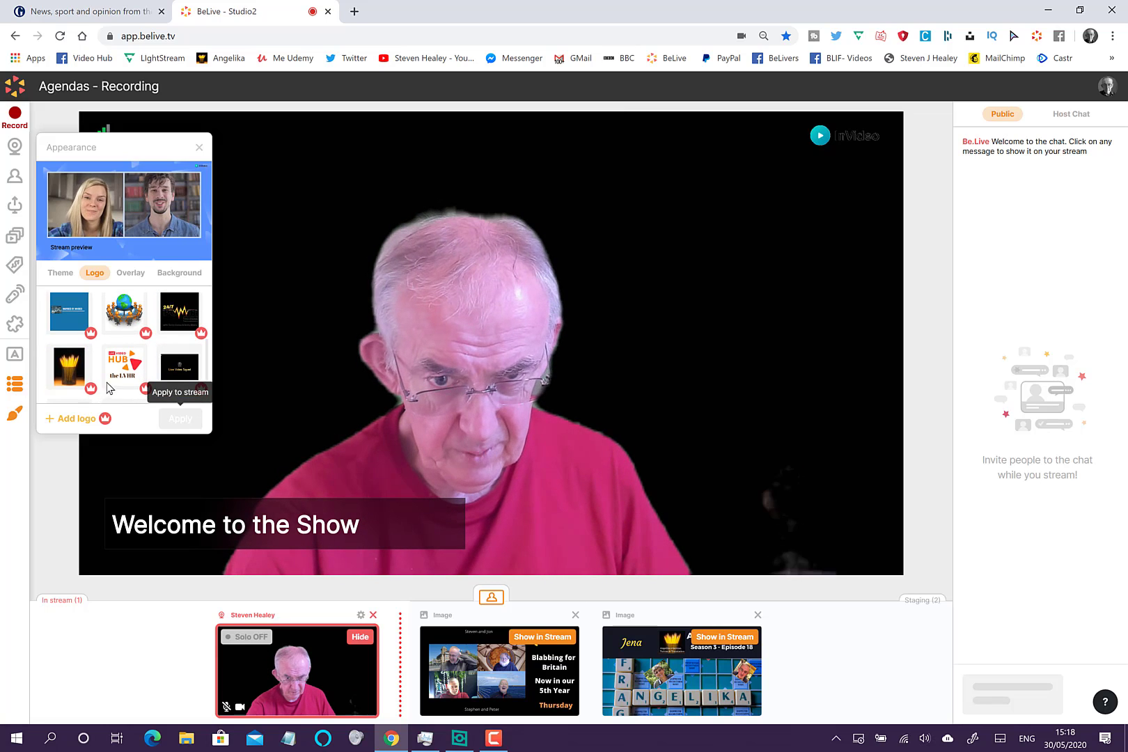
scroll(110, 385, "down", 2)
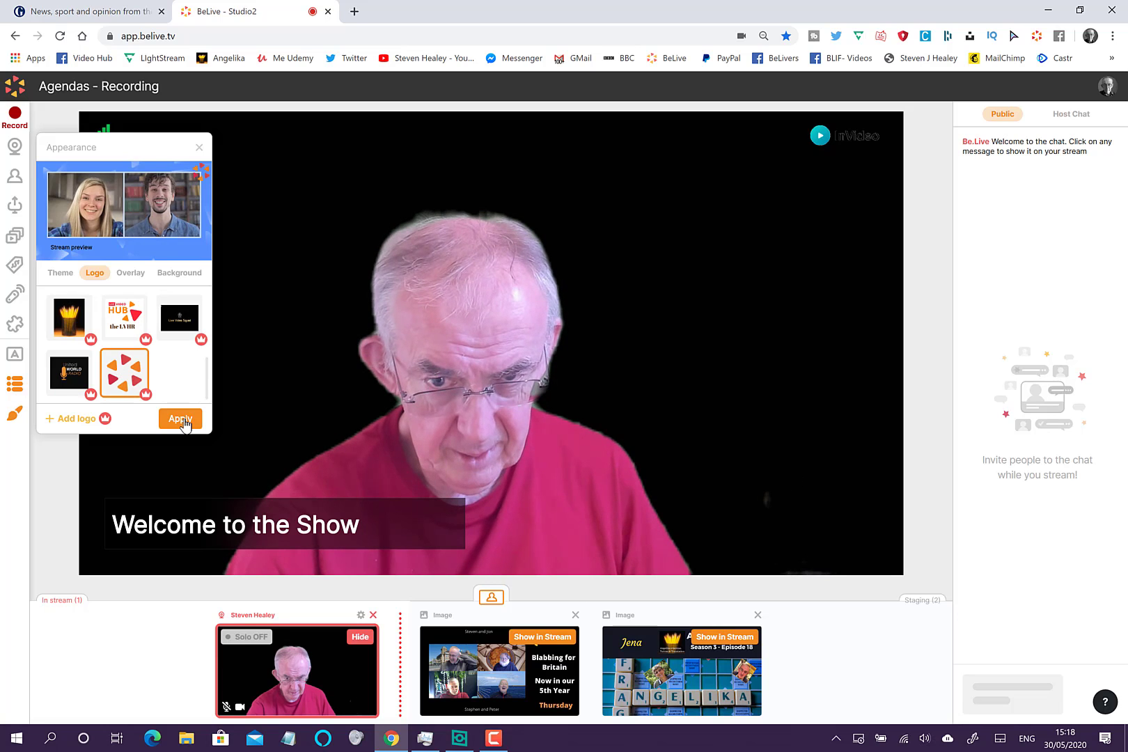
left_click(181, 419)
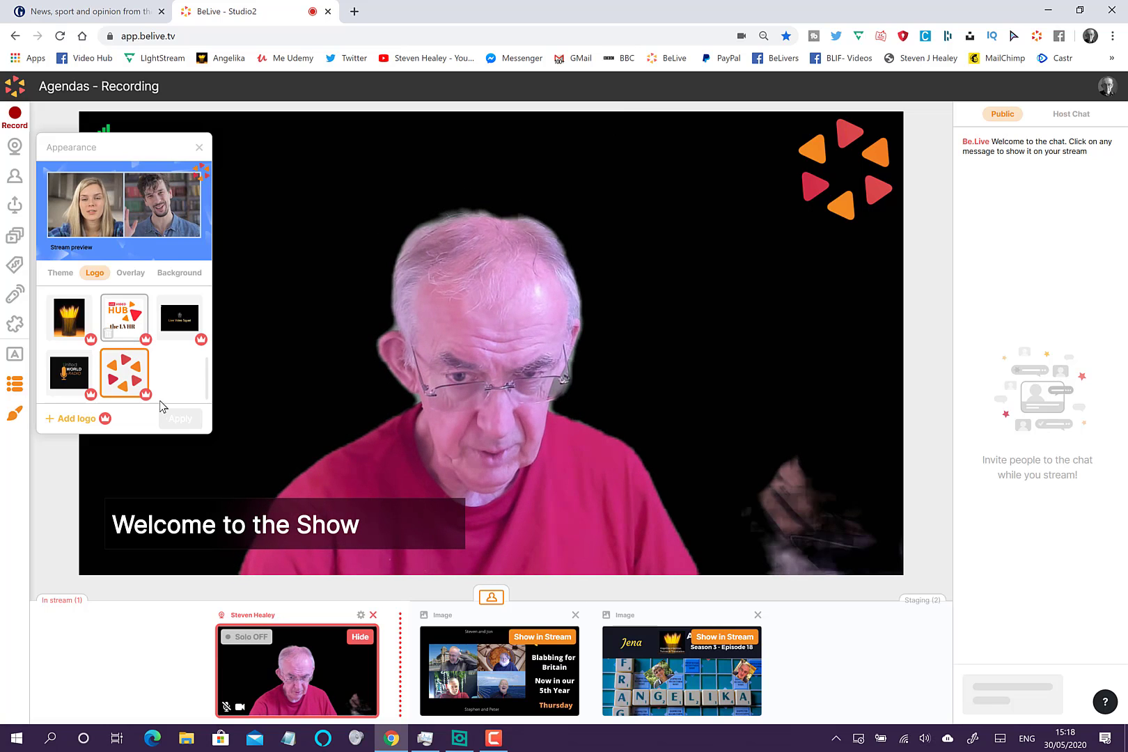
left_click(173, 421)
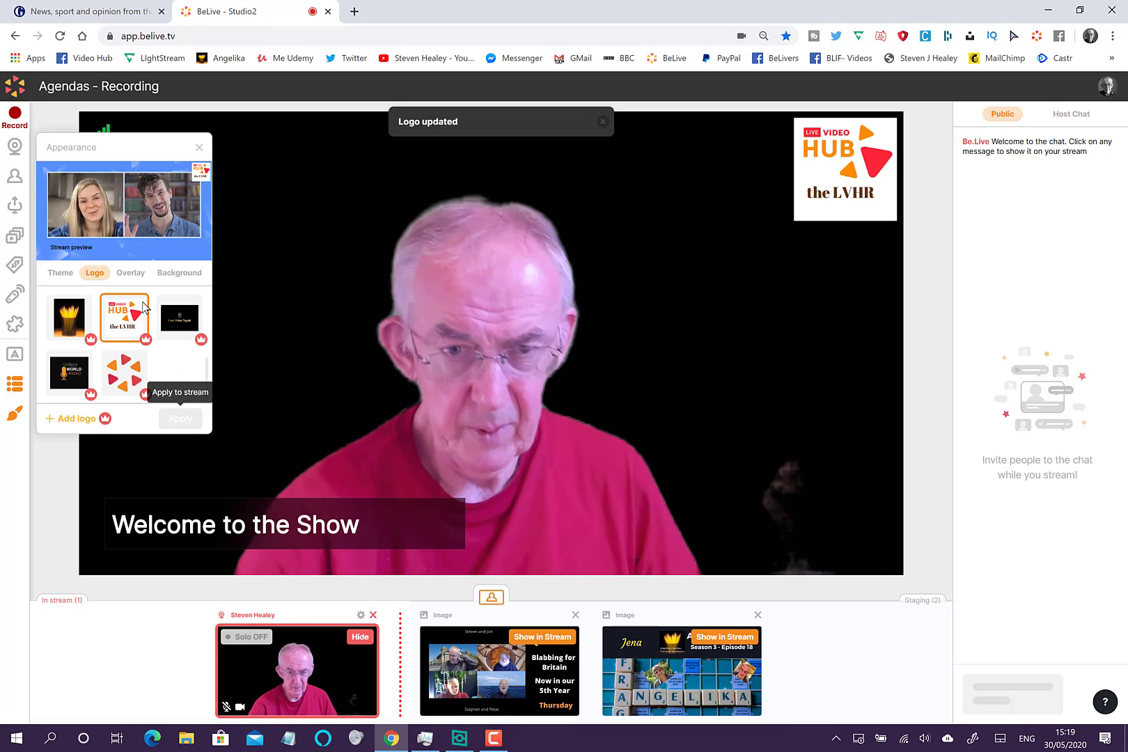
- Apply the yellow pencils logo to the stream, and replace it with the ring of red and orange triangles
scroll(82, 322, "up", 1)
left_click(90, 341)
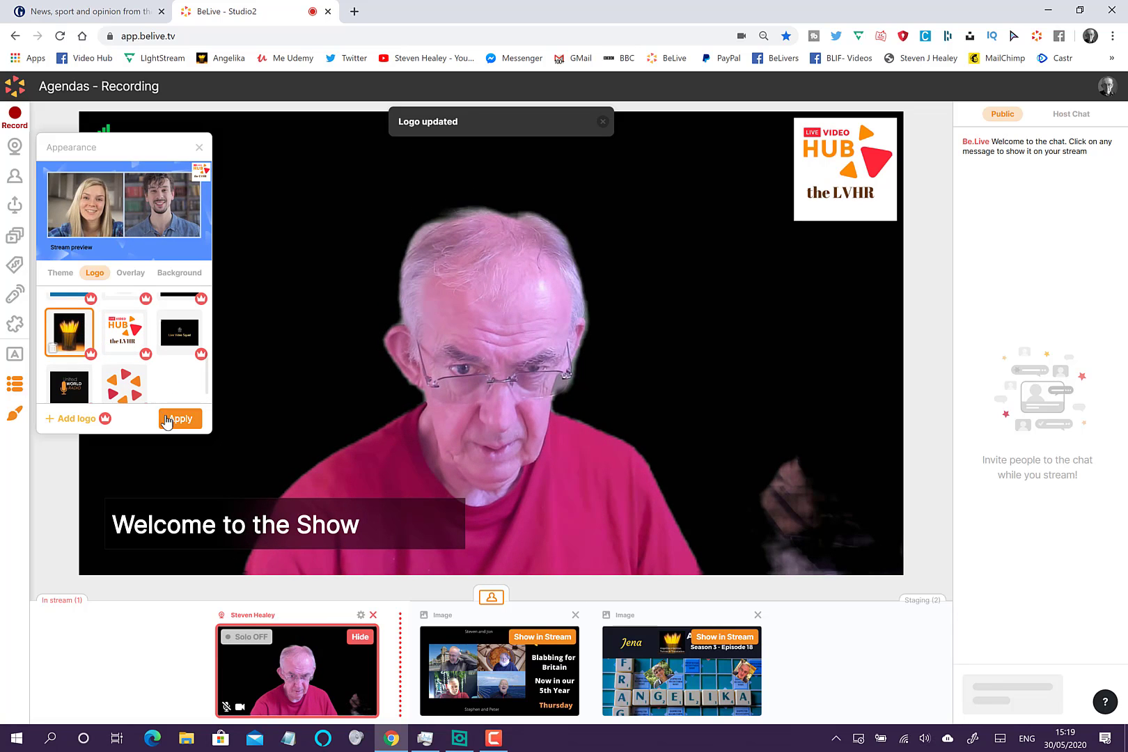
left_click(168, 420)
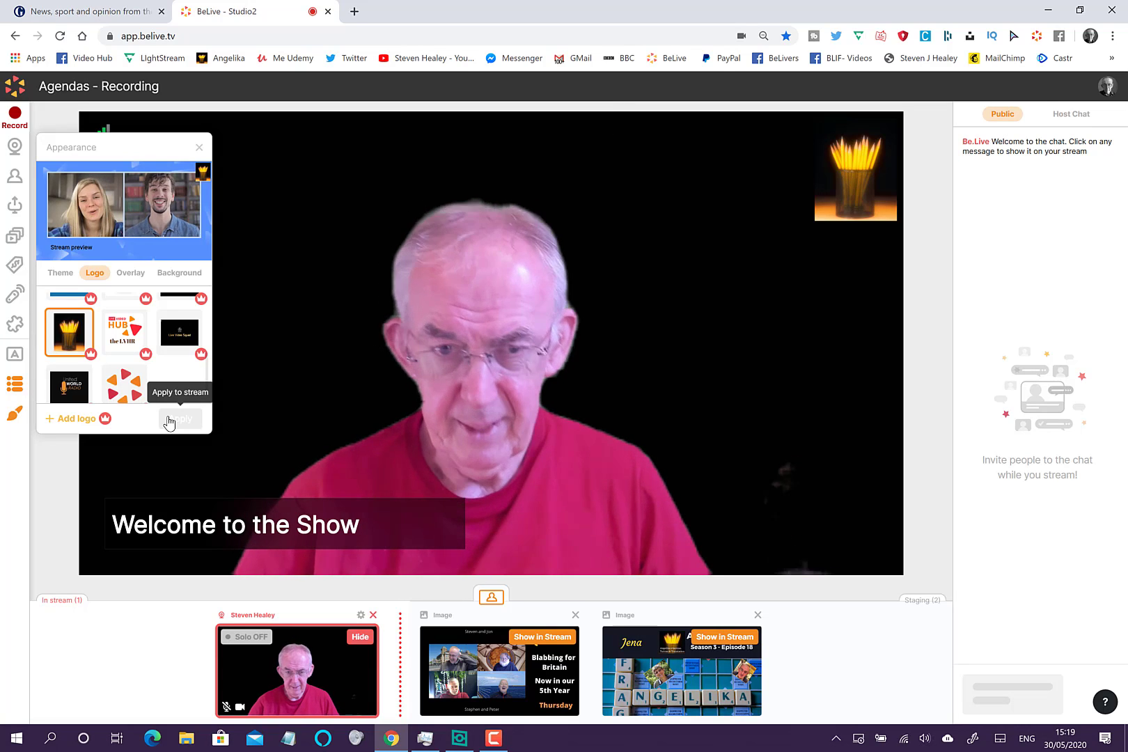
left_click(126, 390)
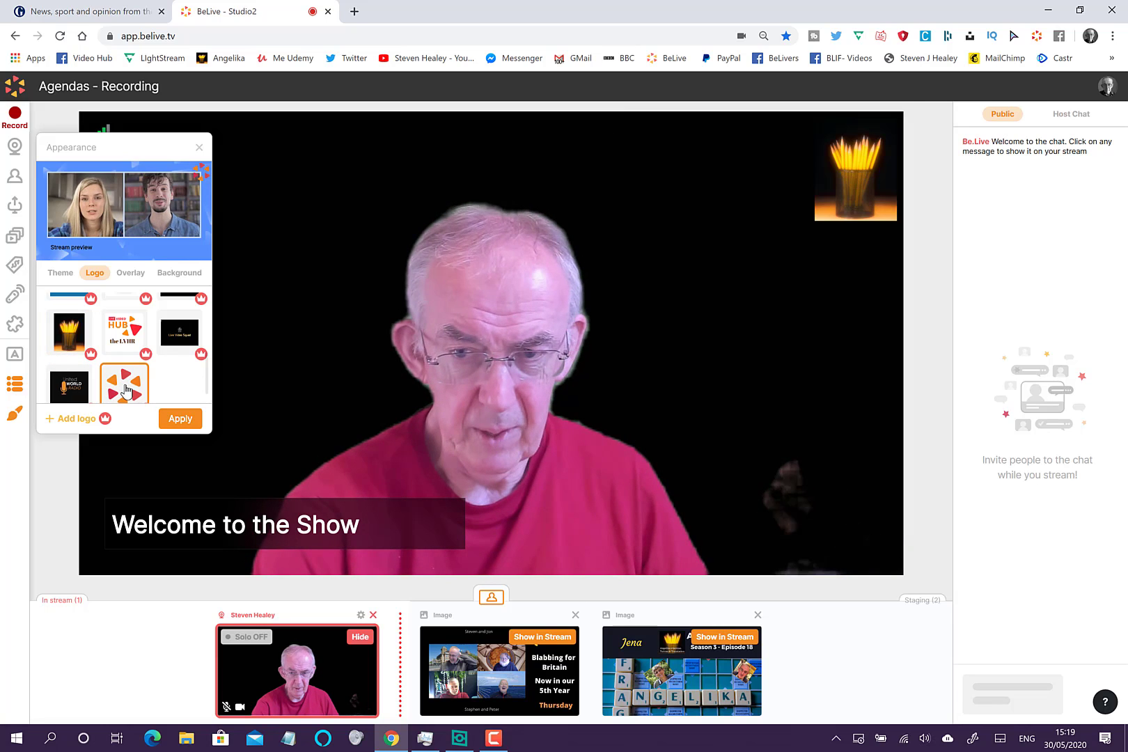
left_click(174, 420)
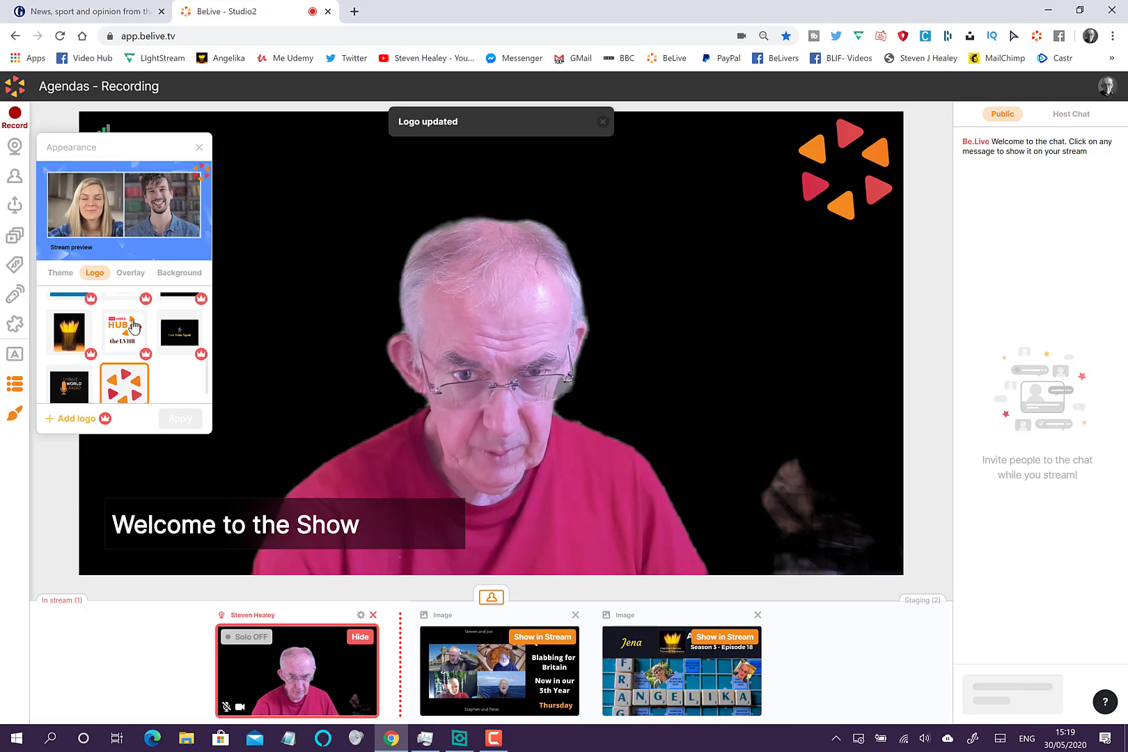
- Remove the logo from the stream by applying the None option
left_click(132, 274)
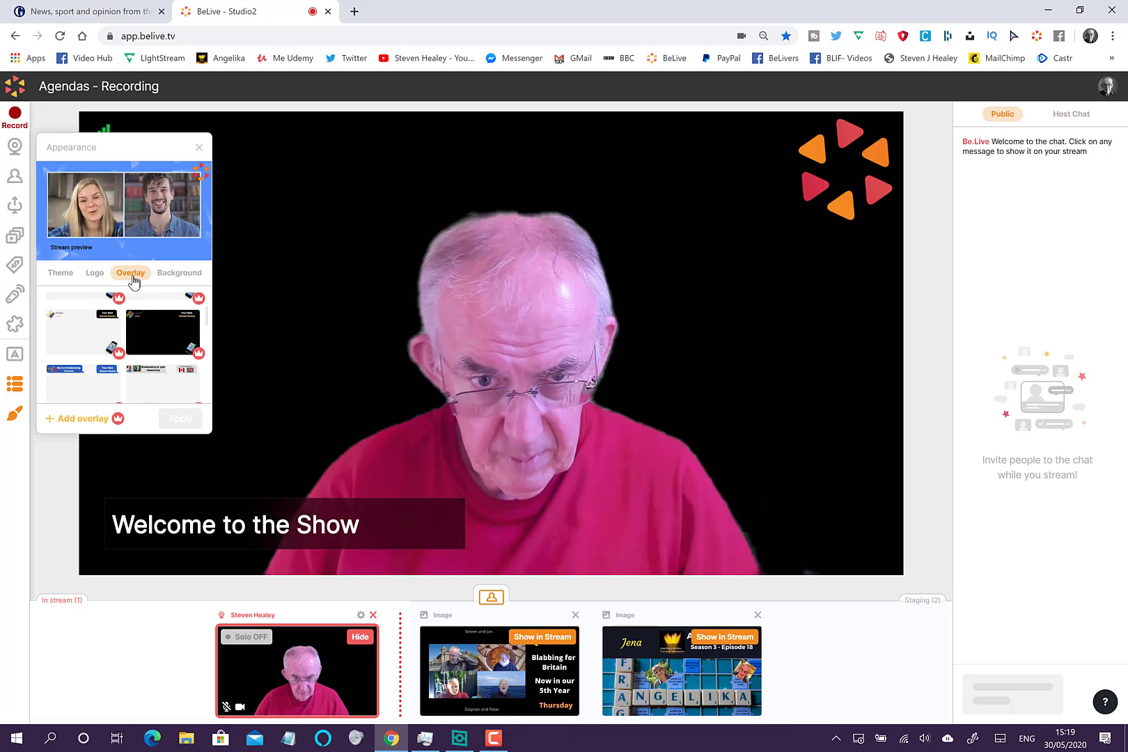
left_click(97, 276)
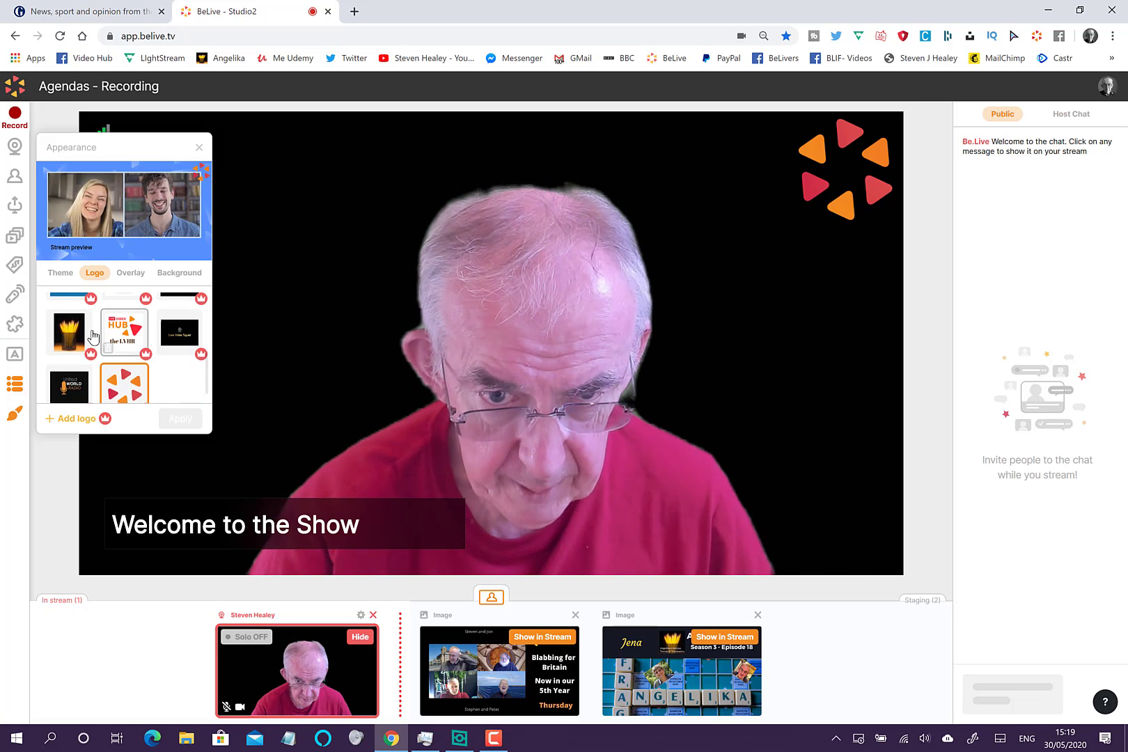
scroll(98, 348, "up", 3)
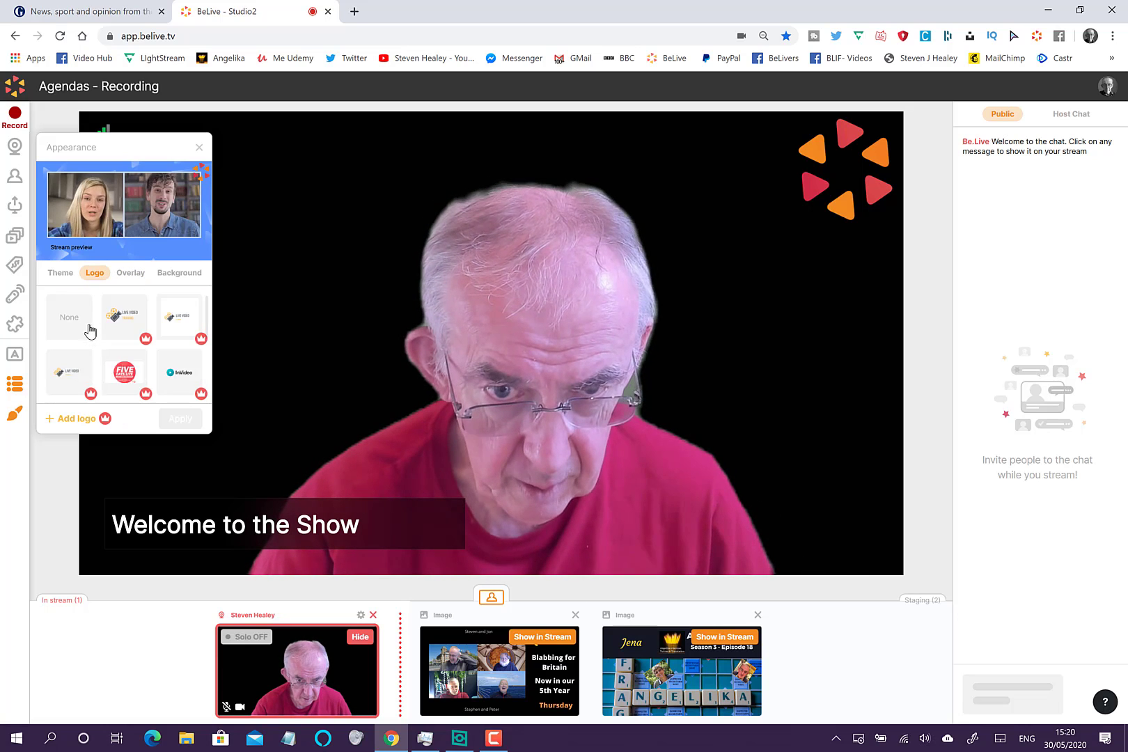
left_click(92, 336)
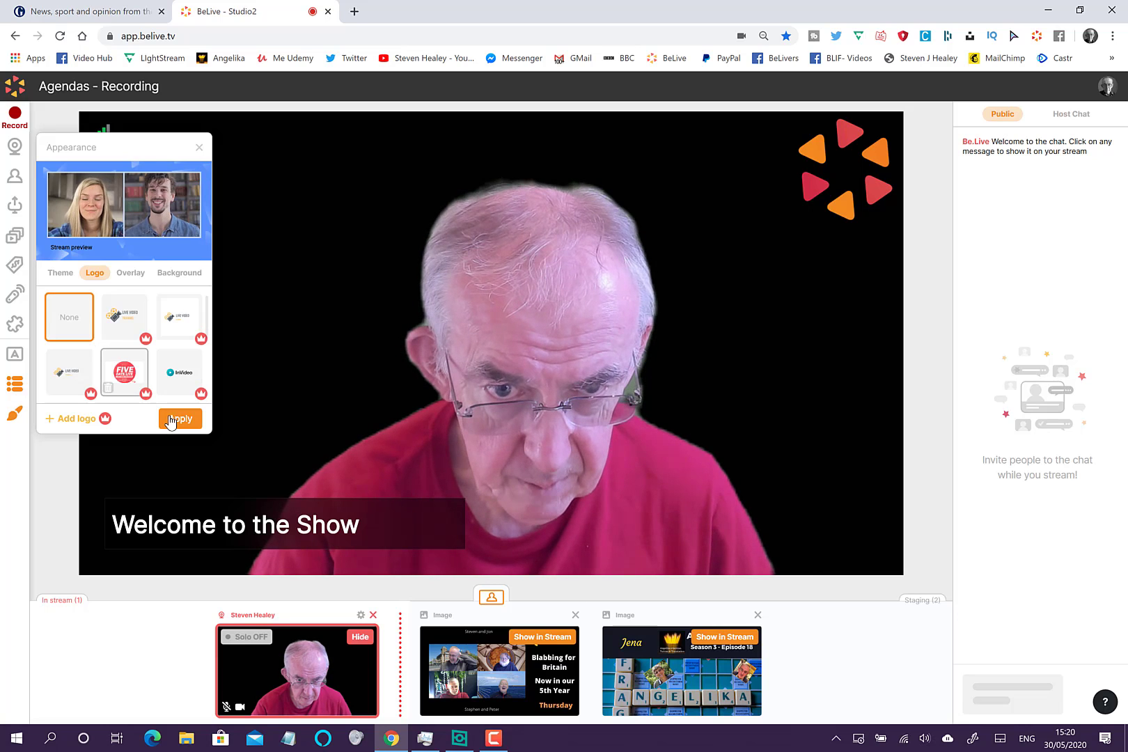
left_click(171, 420)
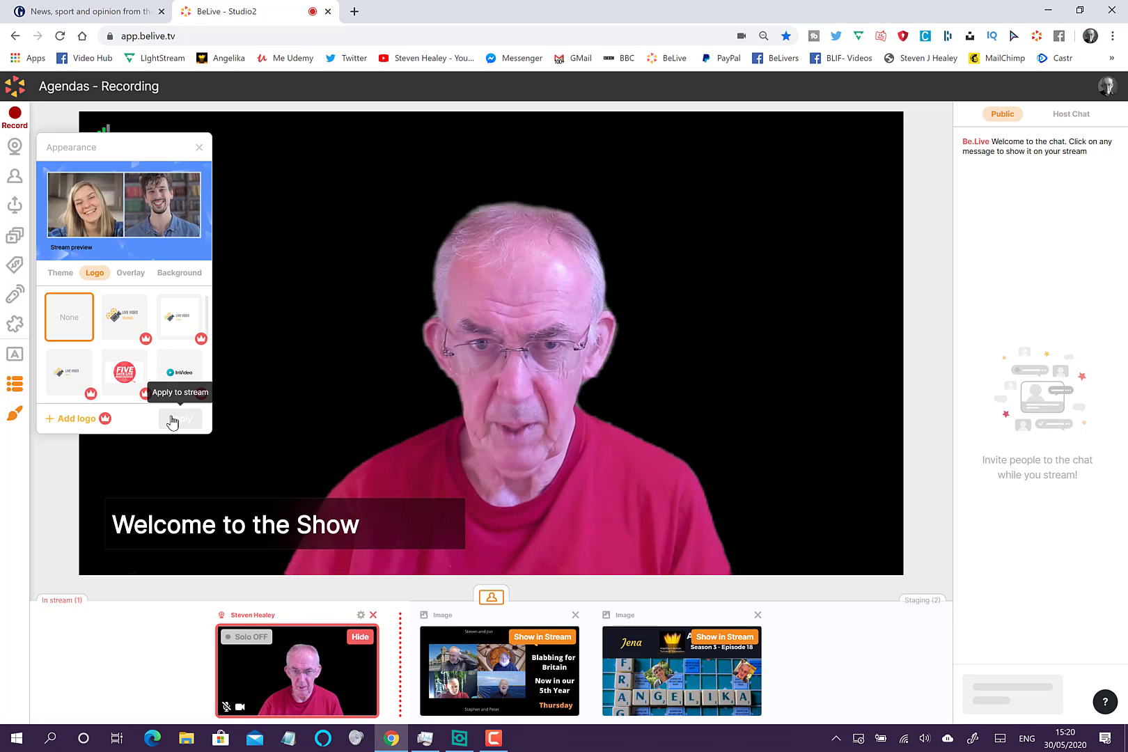
- Apply the first Live Video Training overlay with the "Your Host" caption, and replace it with the similar overlay beneath None
left_click(126, 276)
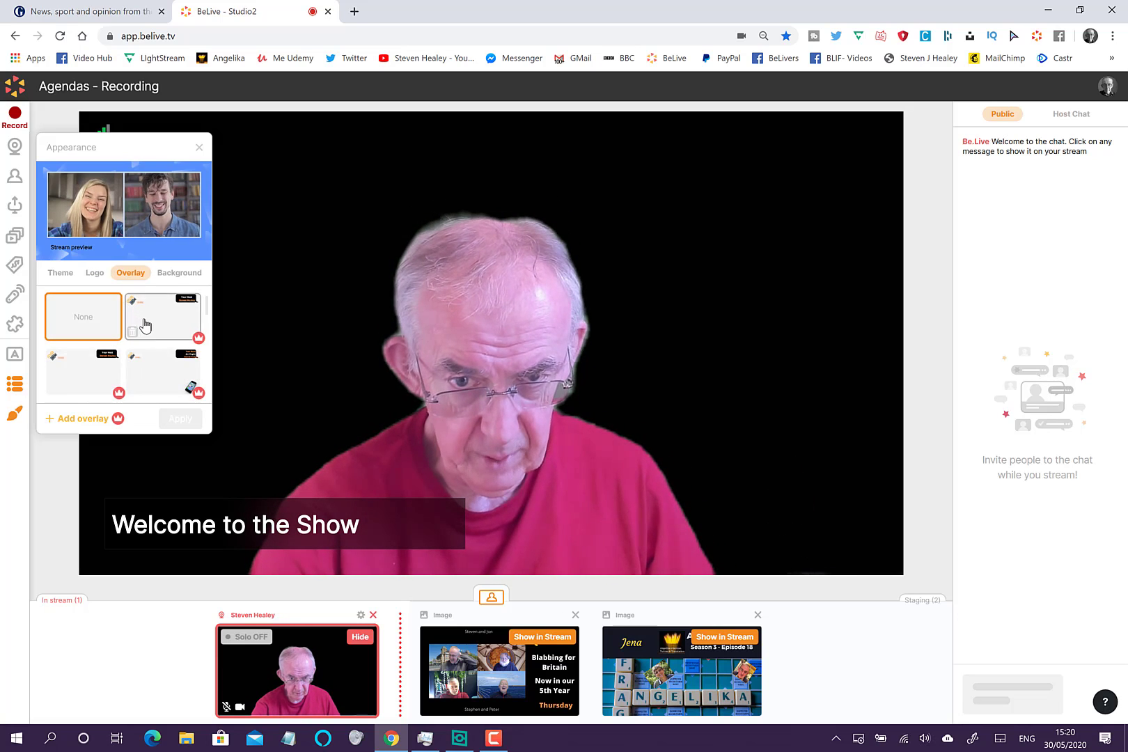
left_click(144, 325)
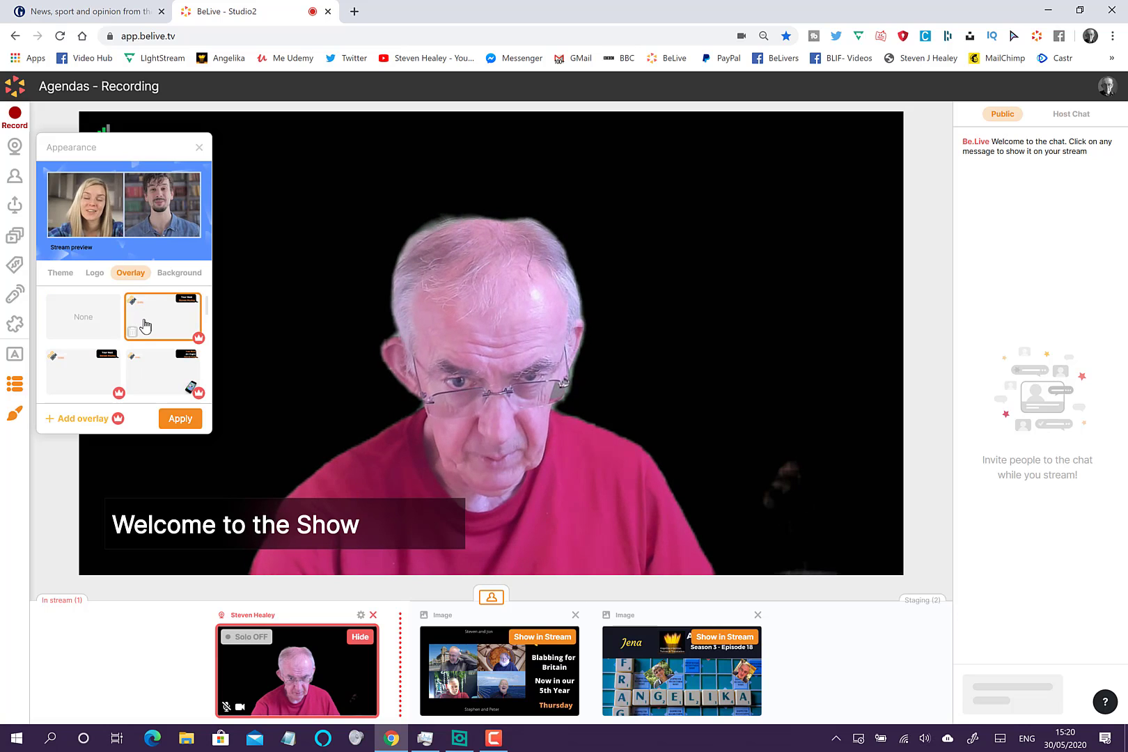
left_click(179, 419)
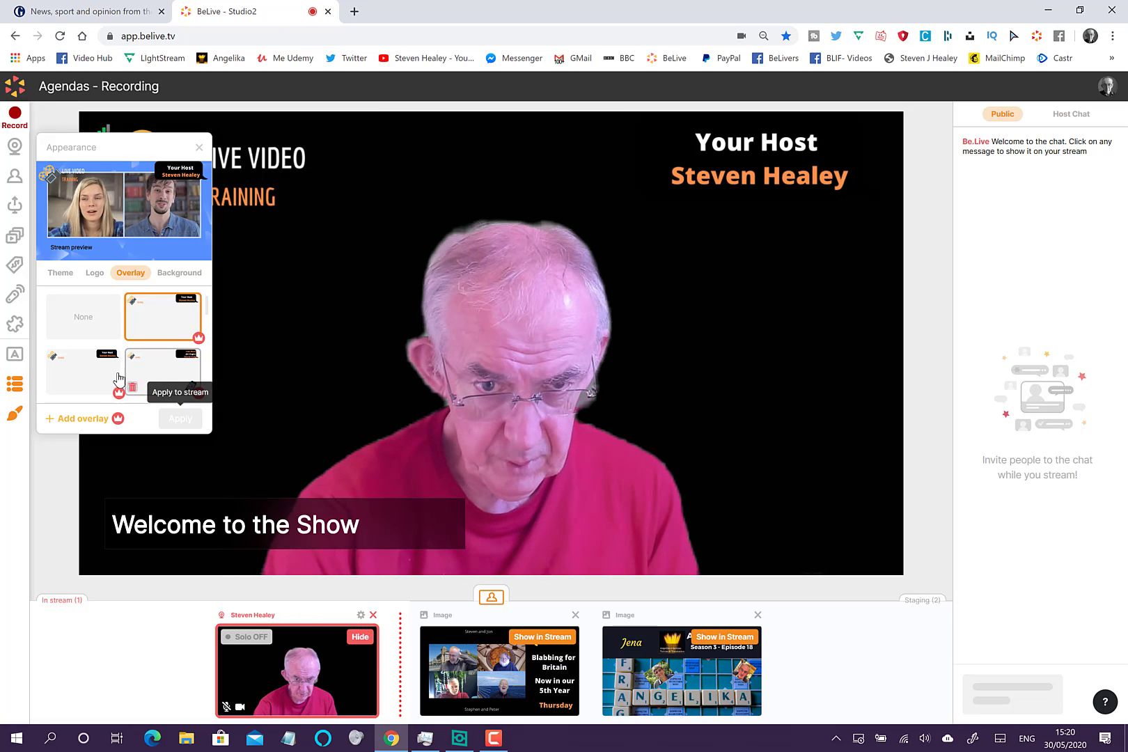
left_click(97, 376)
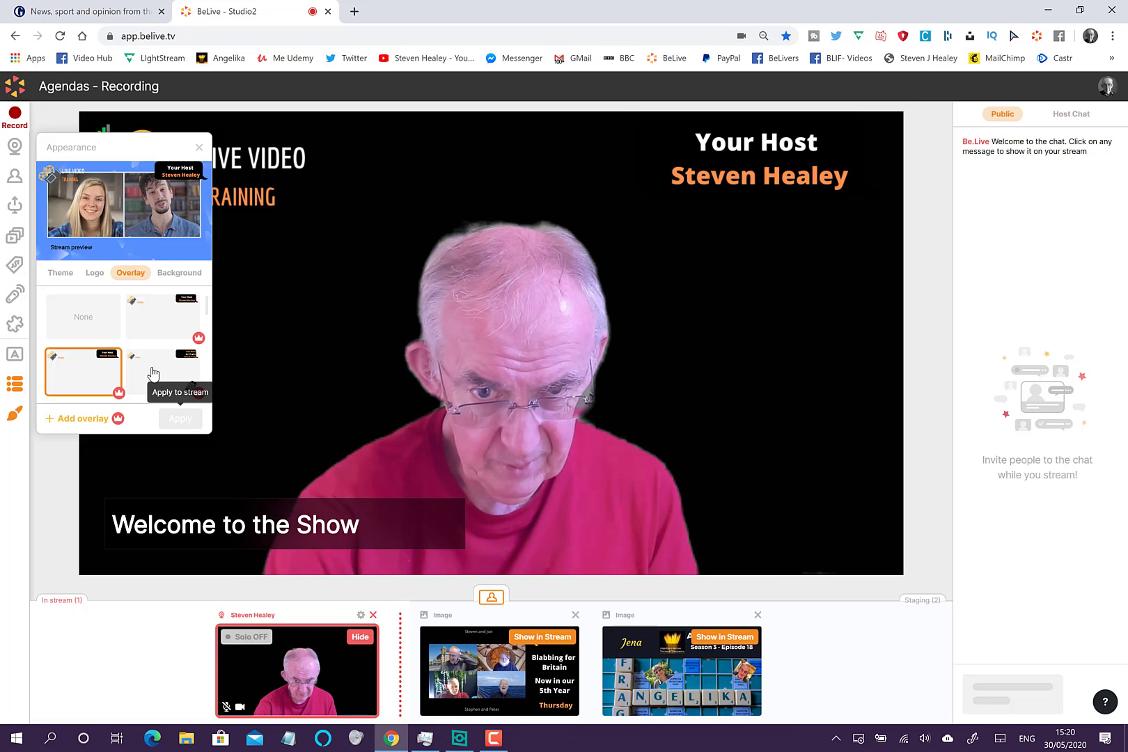
- Apply the blue "Be.Live Broadcasting Tutorials" overlay to the stream
scroll(153, 373, "down", 2)
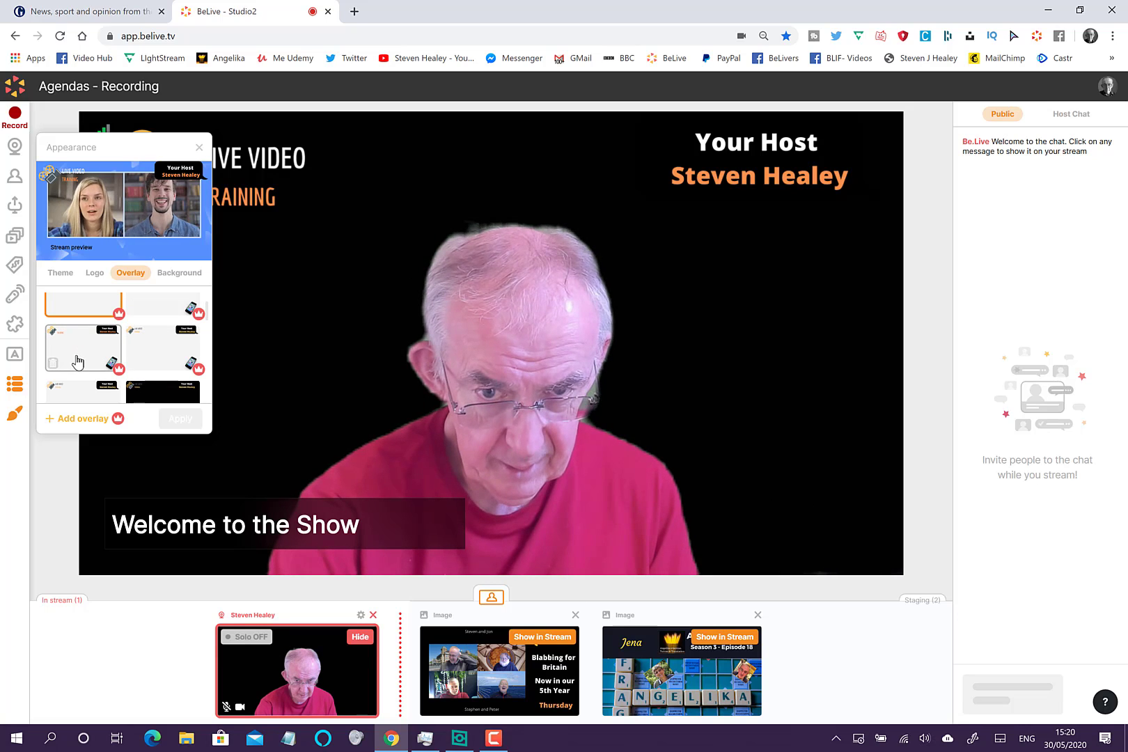
scroll(77, 361, "down", 1)
scroll(78, 365, "down", 1)
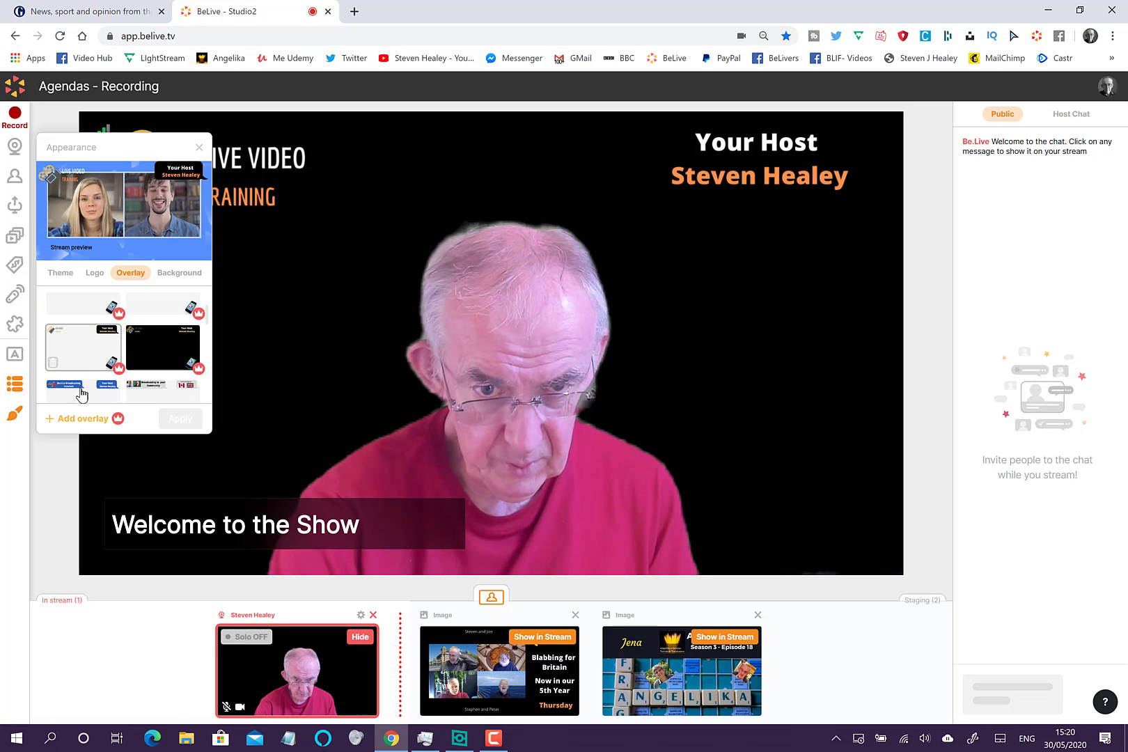
left_click(82, 395)
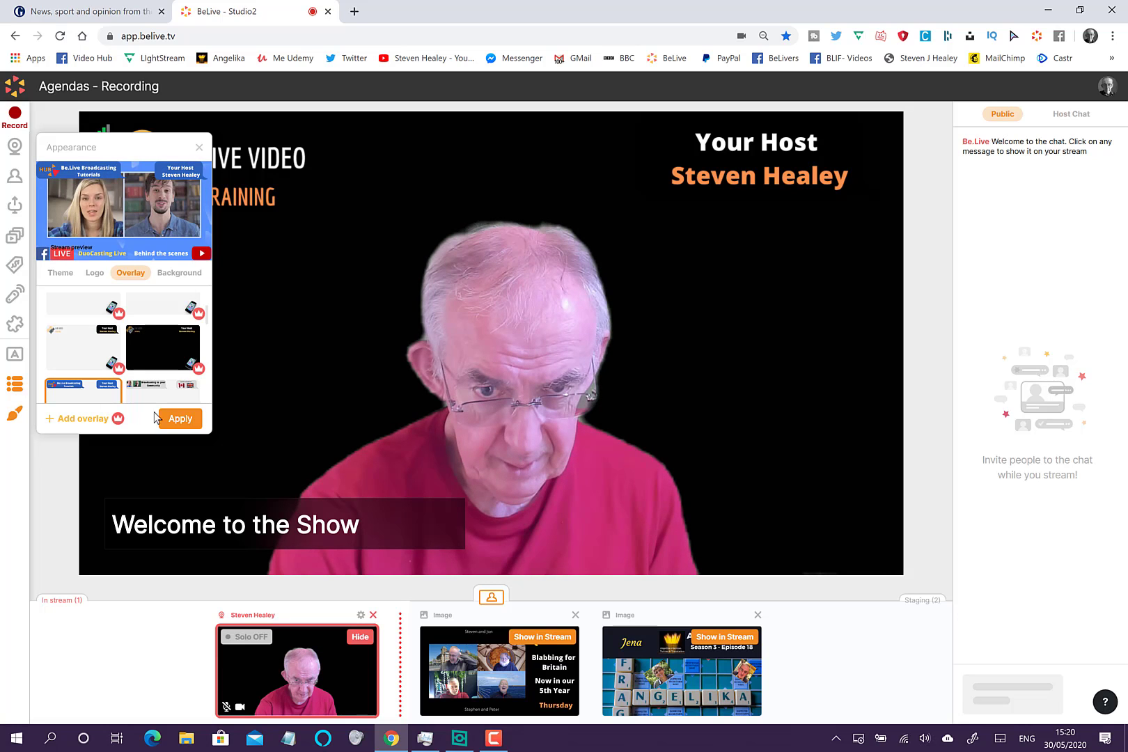
left_click(184, 420)
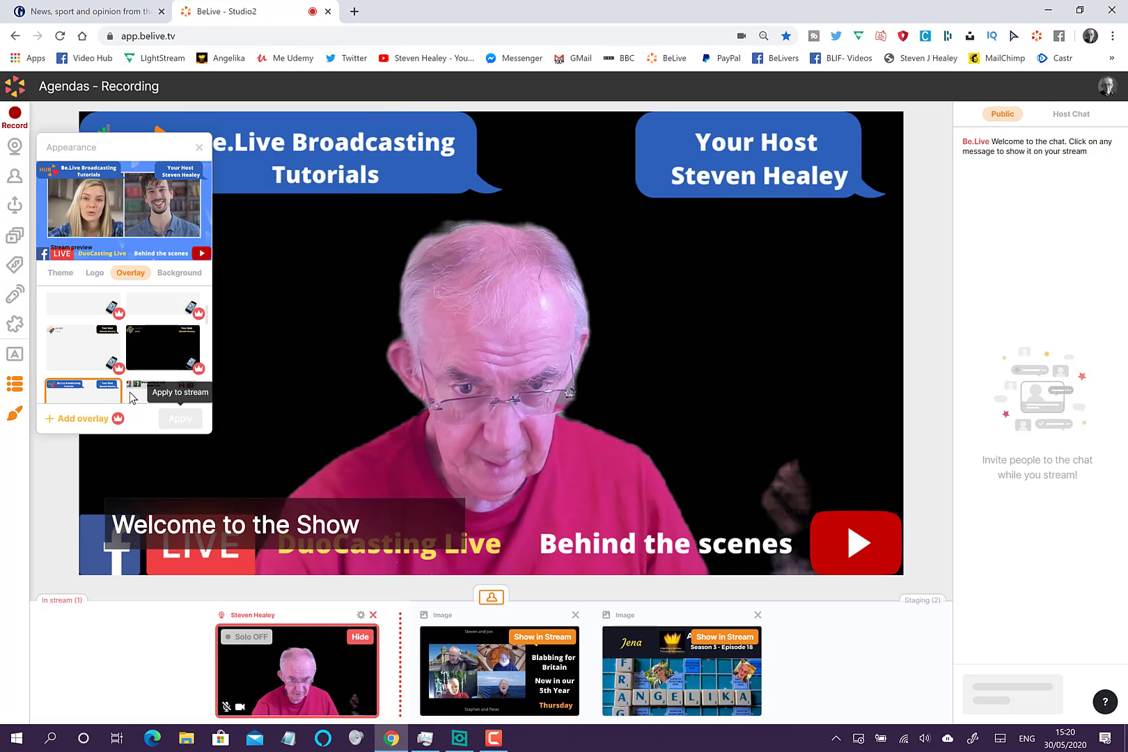
- Apply the "Broadcasting to your Community" overlay with the Canadian and British flags to the stream
left_click(163, 390)
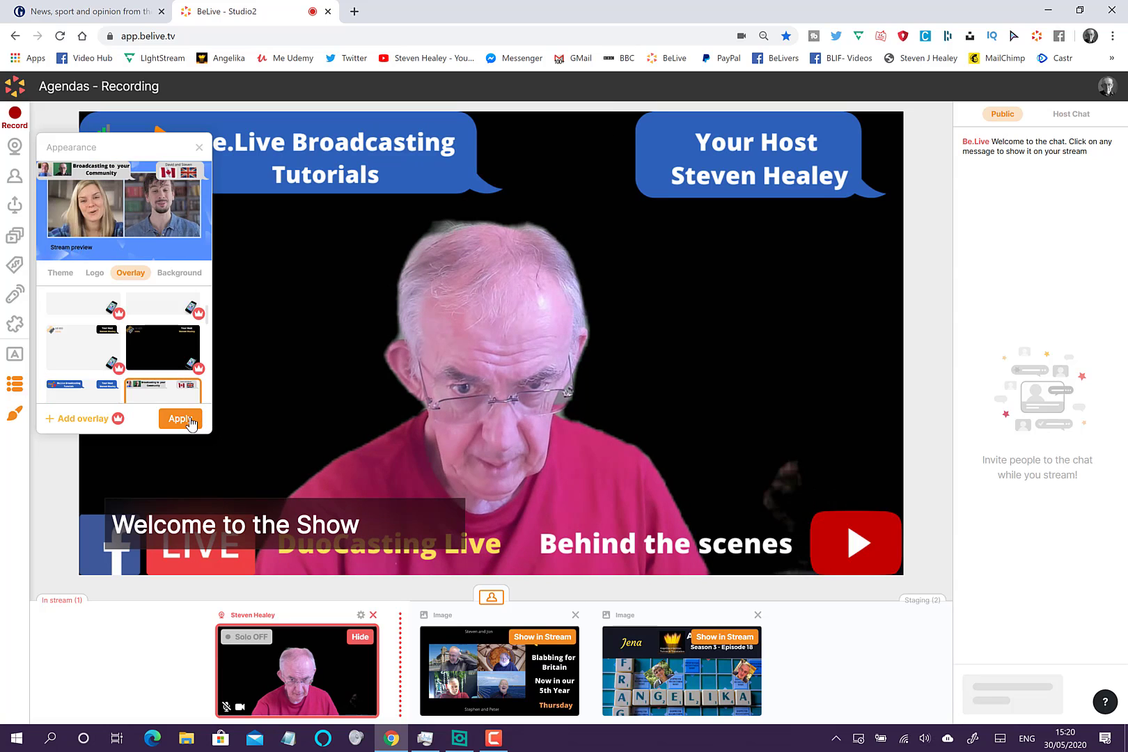
left_click(180, 418)
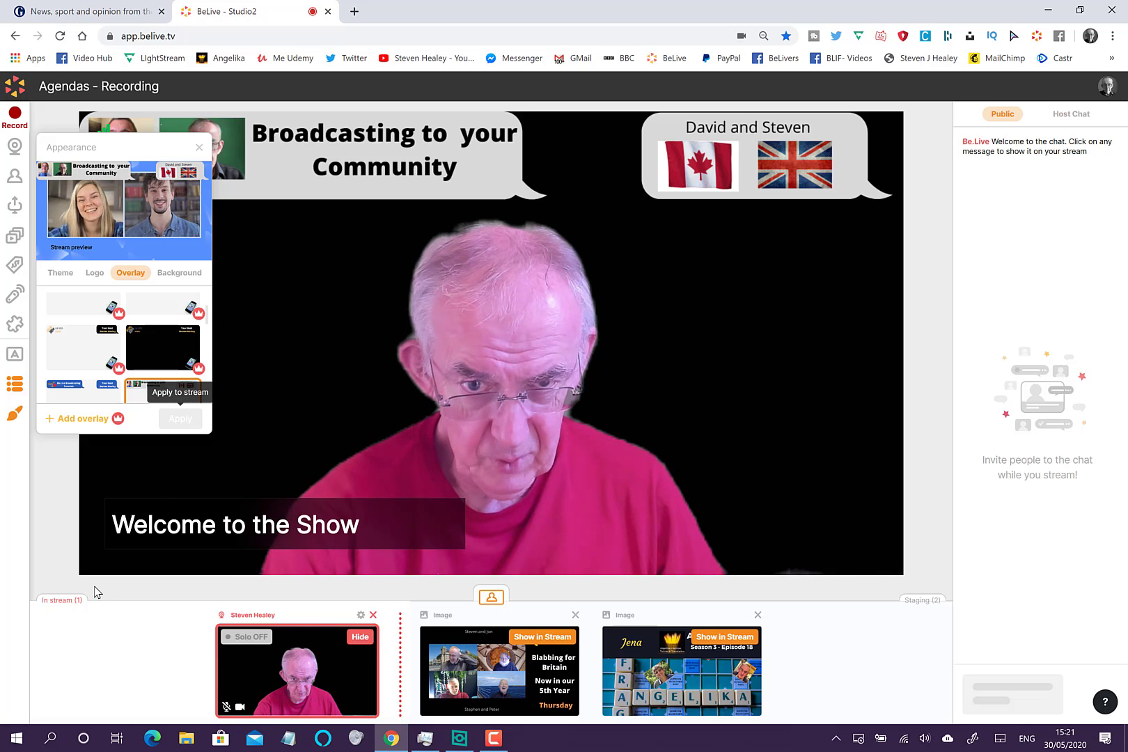
- Apply the purple background with the Studio2 logo to the stream
left_click(165, 273)
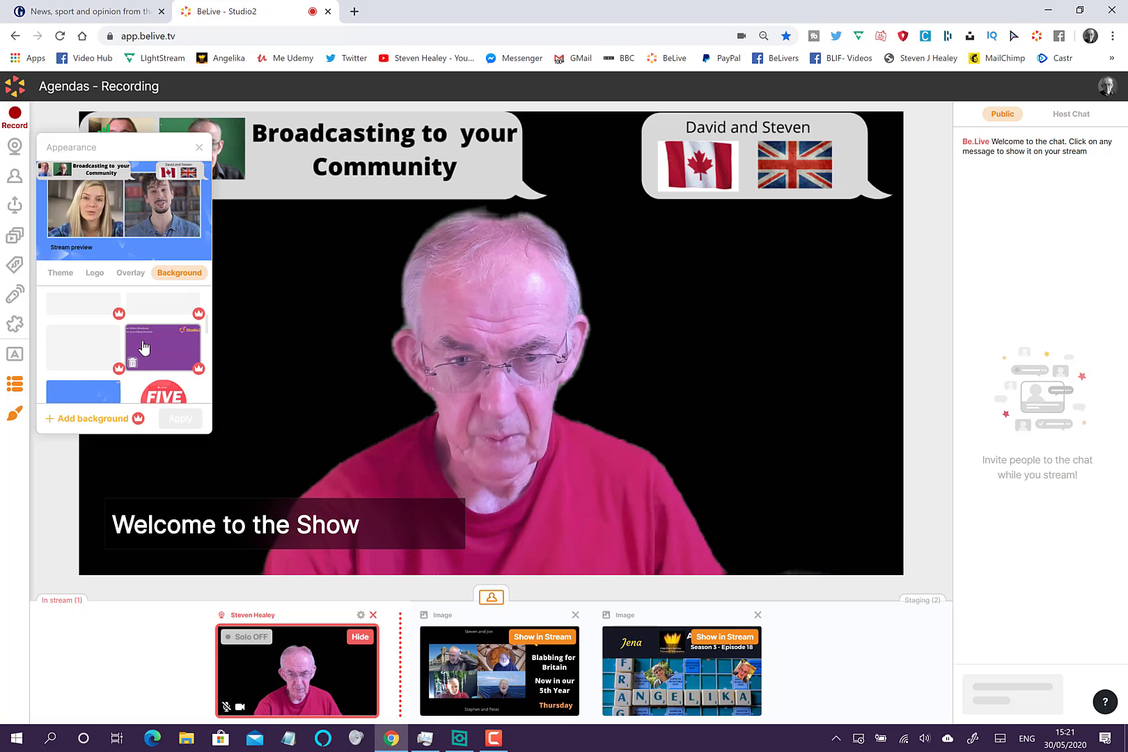
left_click(153, 369)
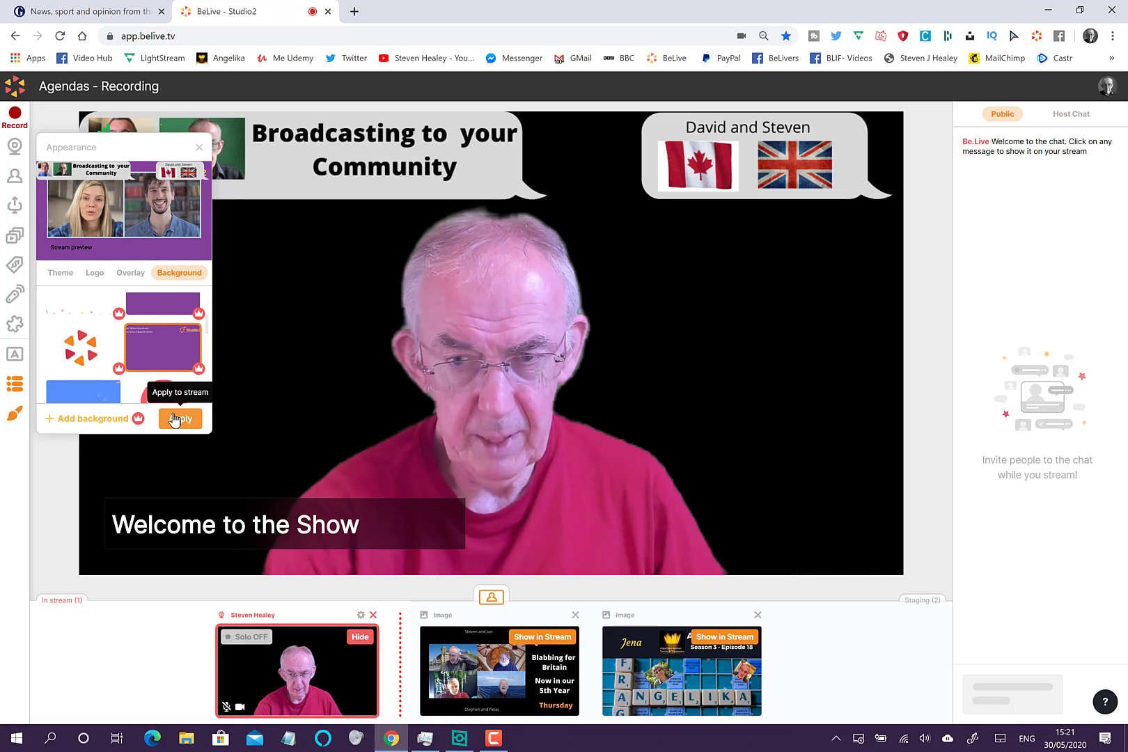
left_click(174, 420)
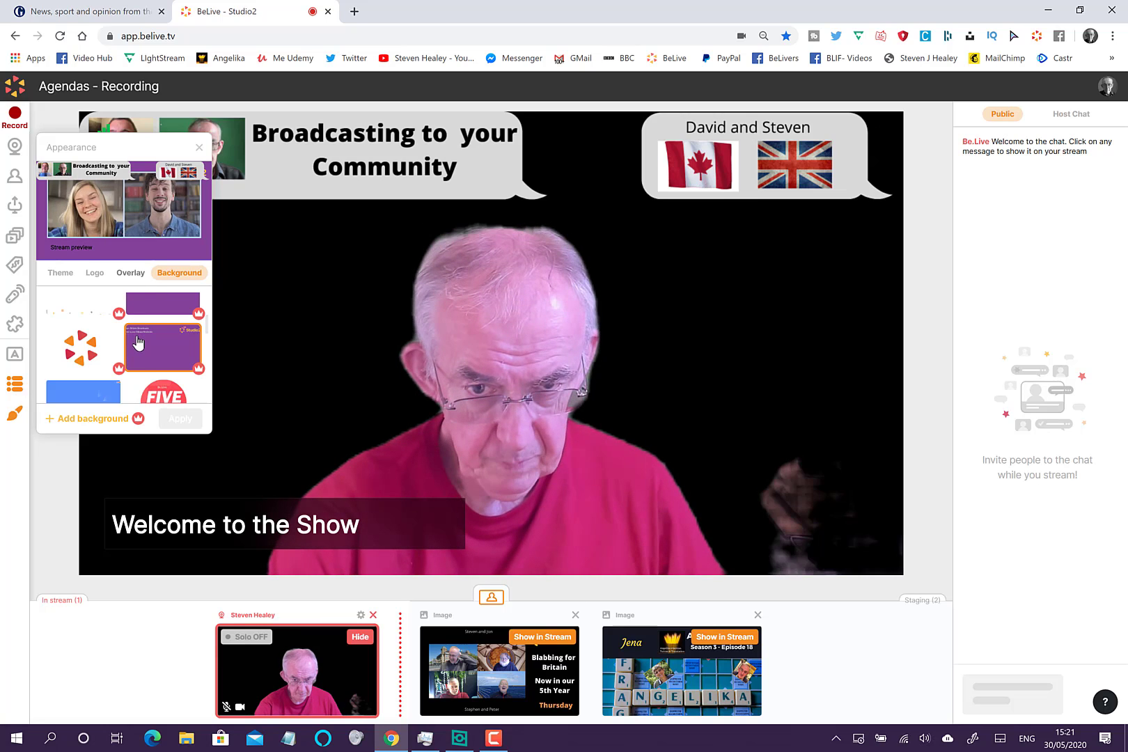
- Remove the "Broadcasting to your Community" overlay from the stream by applying the None option
left_click(130, 272)
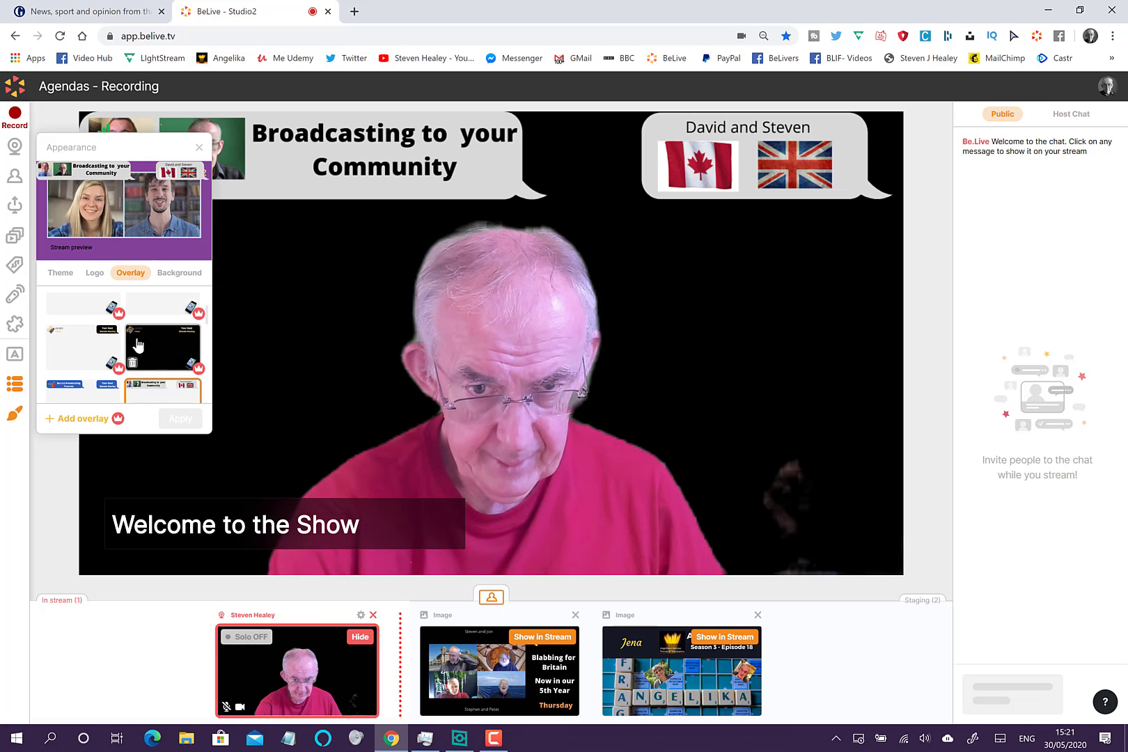
scroll(138, 343, "down", 3)
scroll(138, 346, "down", 1)
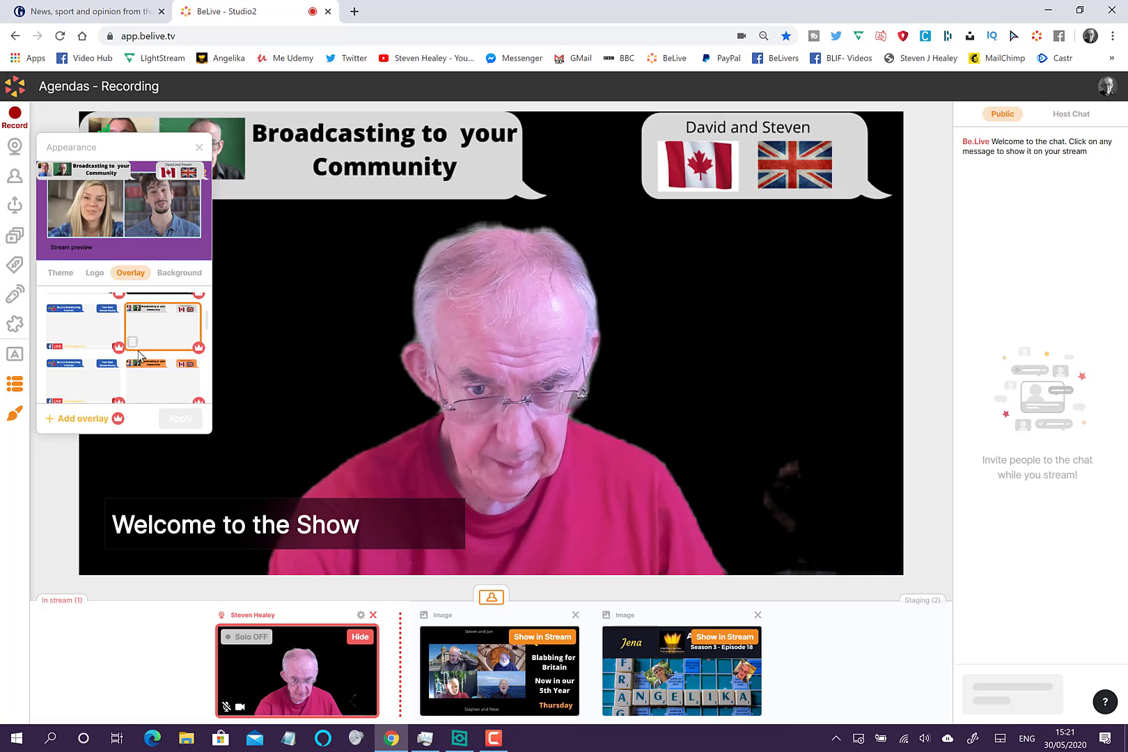
scroll(105, 335, "up", 5)
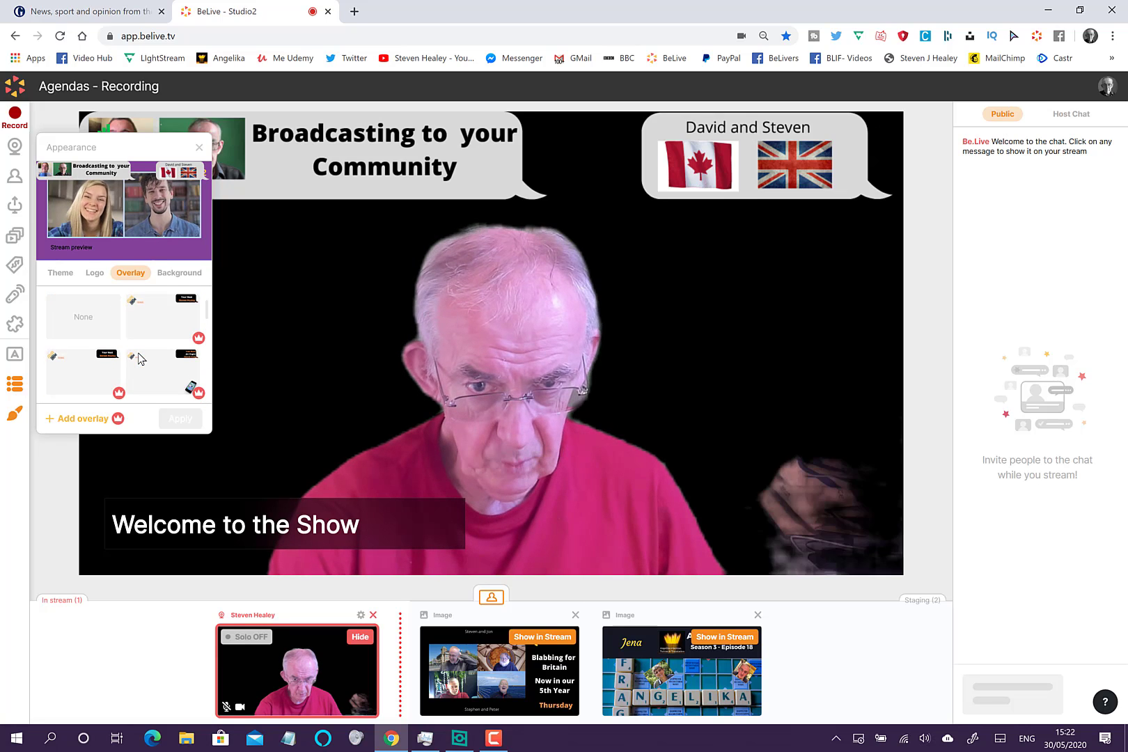
left_click(92, 317)
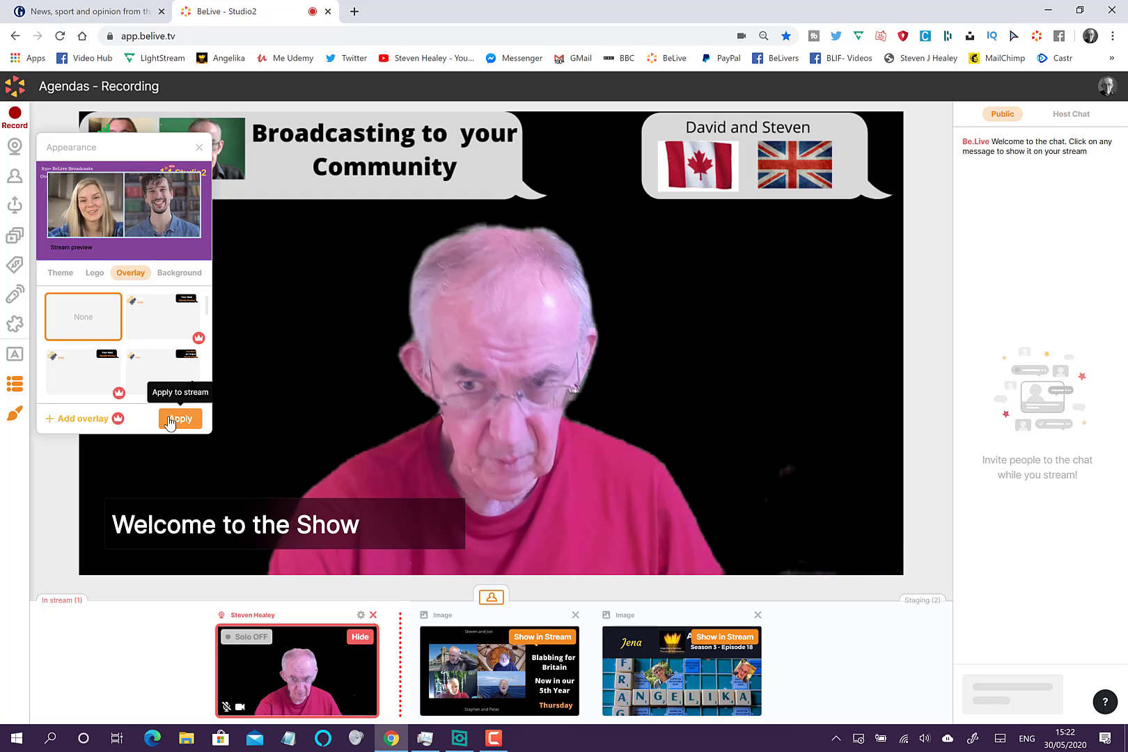
left_click(169, 420)
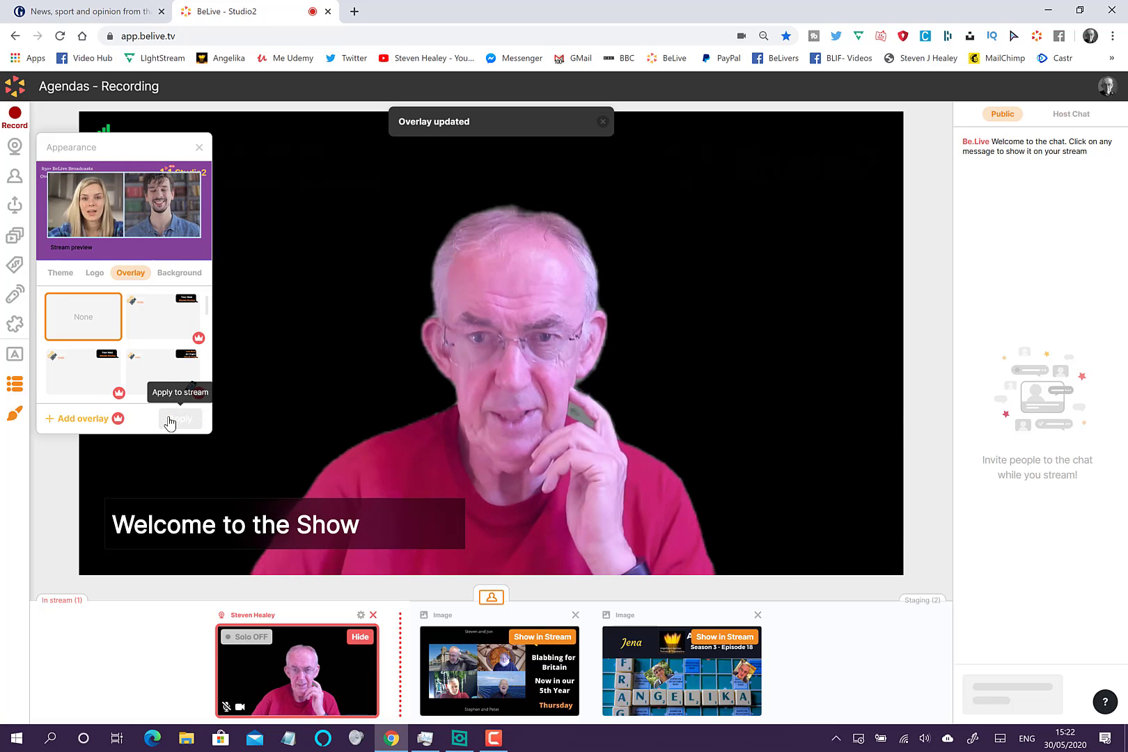
- Apply the cityscape photo beside the None option as the stream background
left_click(173, 276)
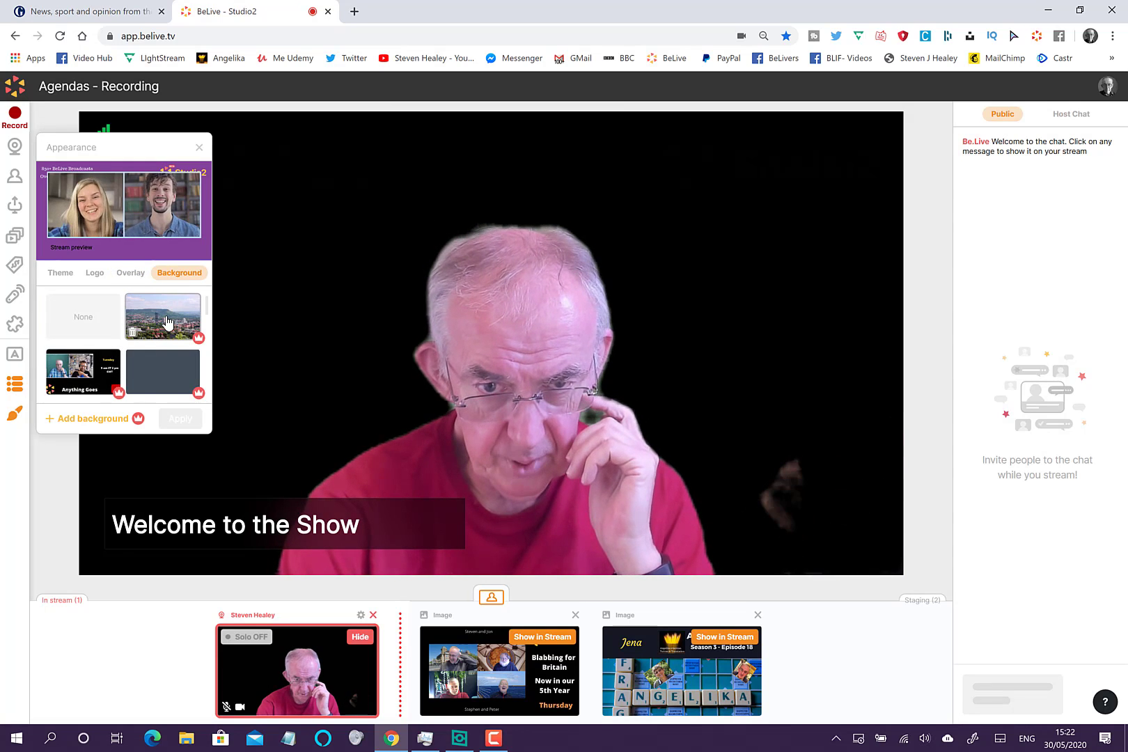
left_click(168, 322)
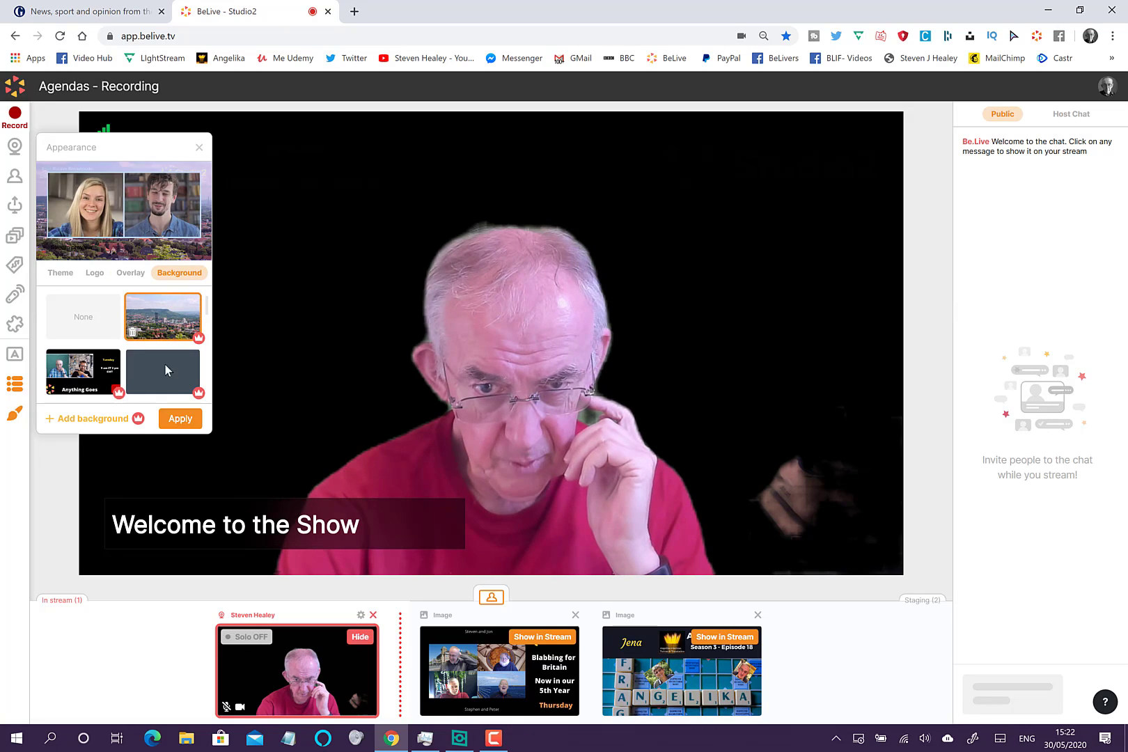
left_click(178, 418)
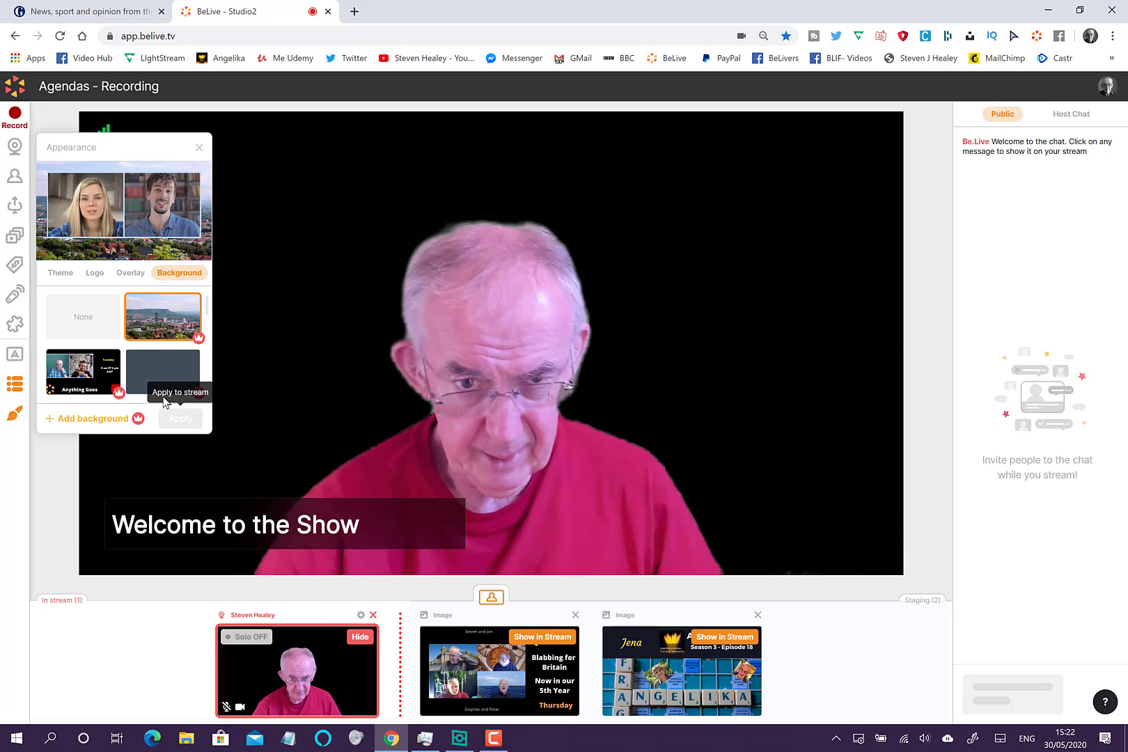
- Hide the "Welcome to the Show" agenda item and show the staged "Blabbing for Britain" image in the stream
left_click(11, 385)
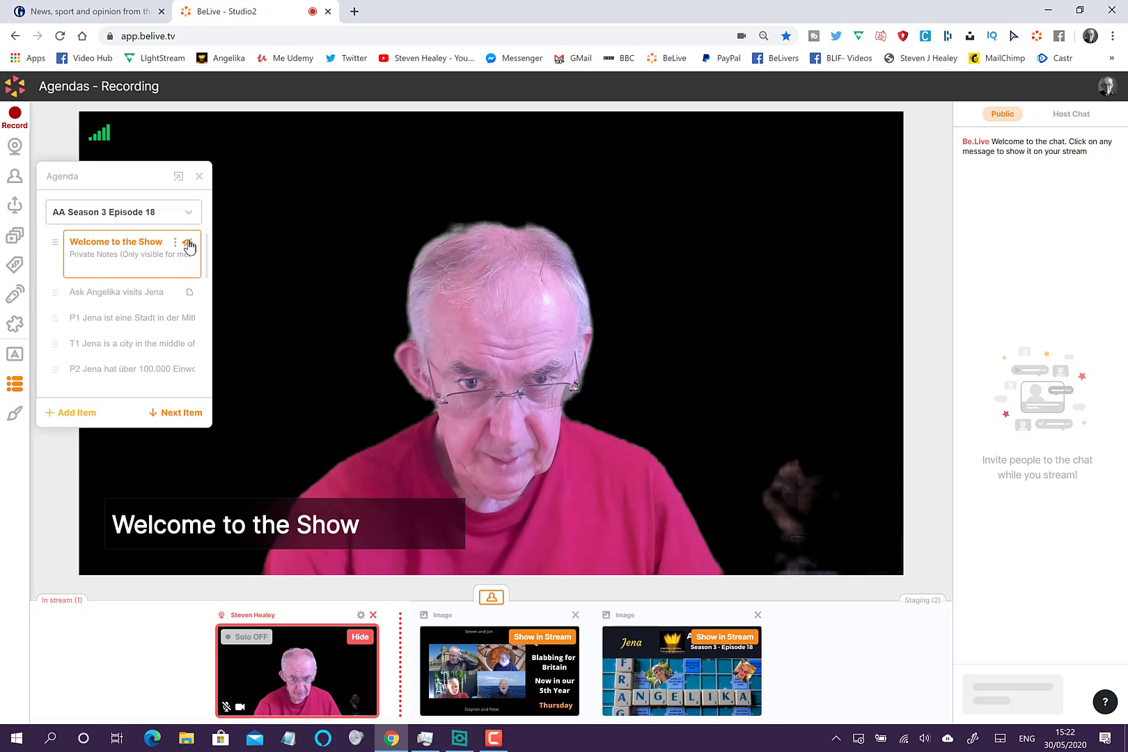
left_click(188, 243)
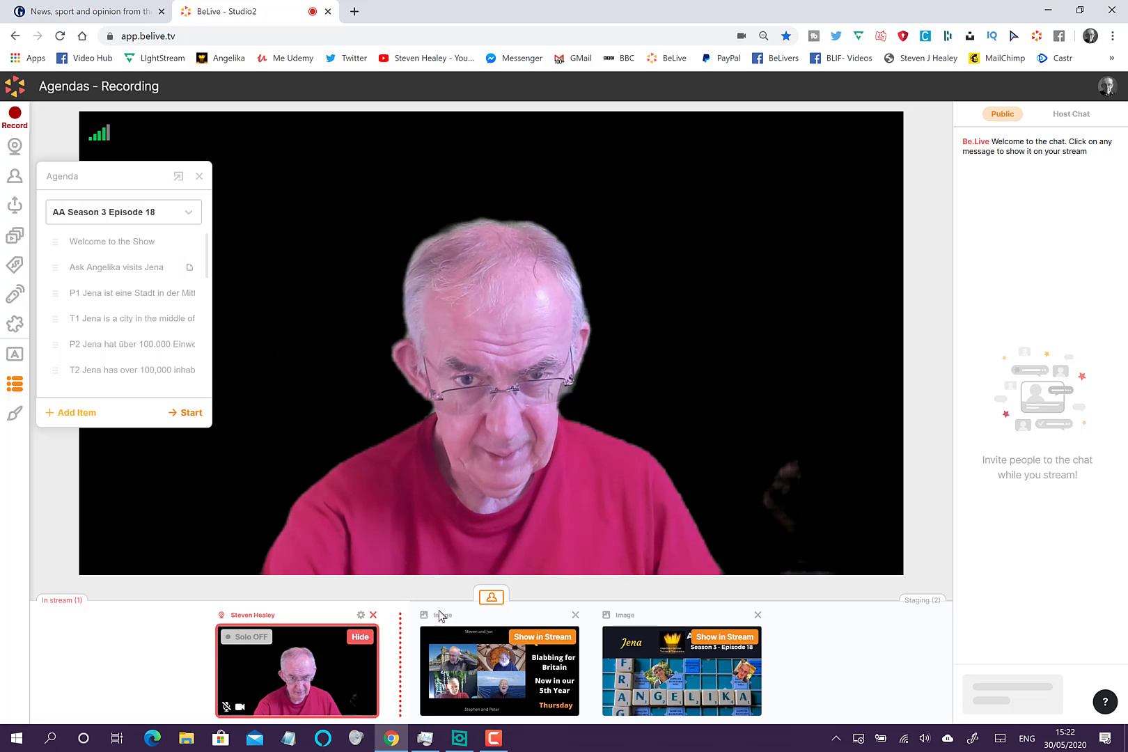
left_click(525, 649)
left_click(526, 649)
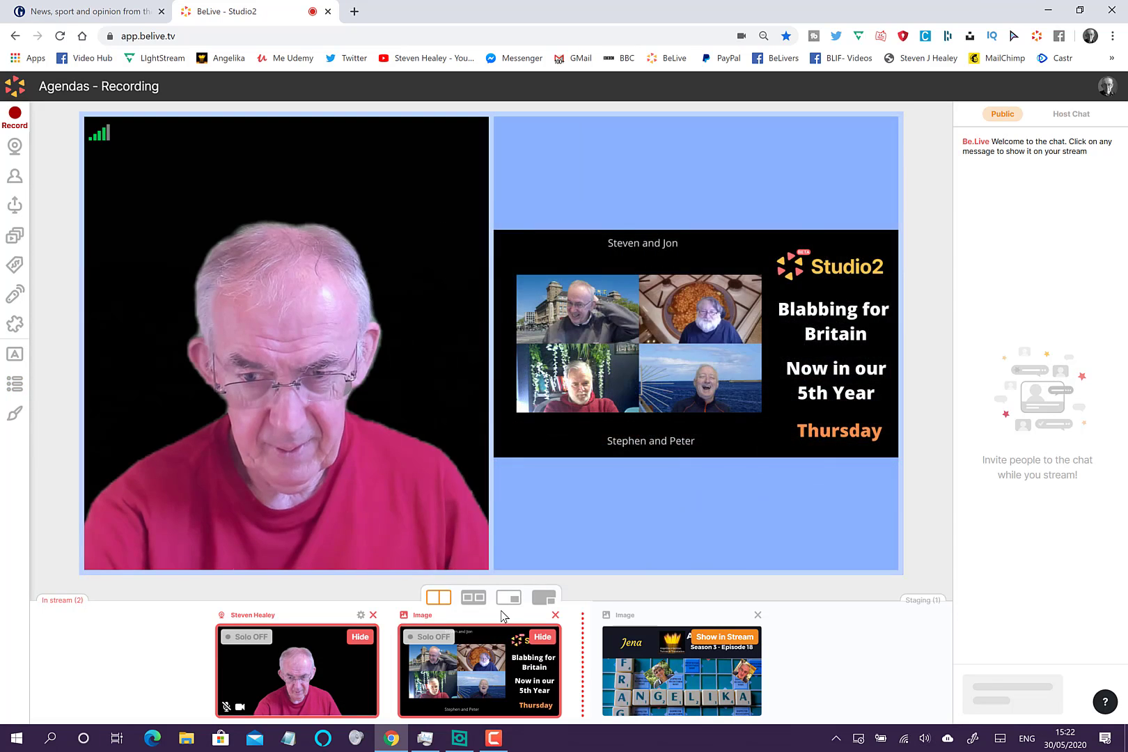